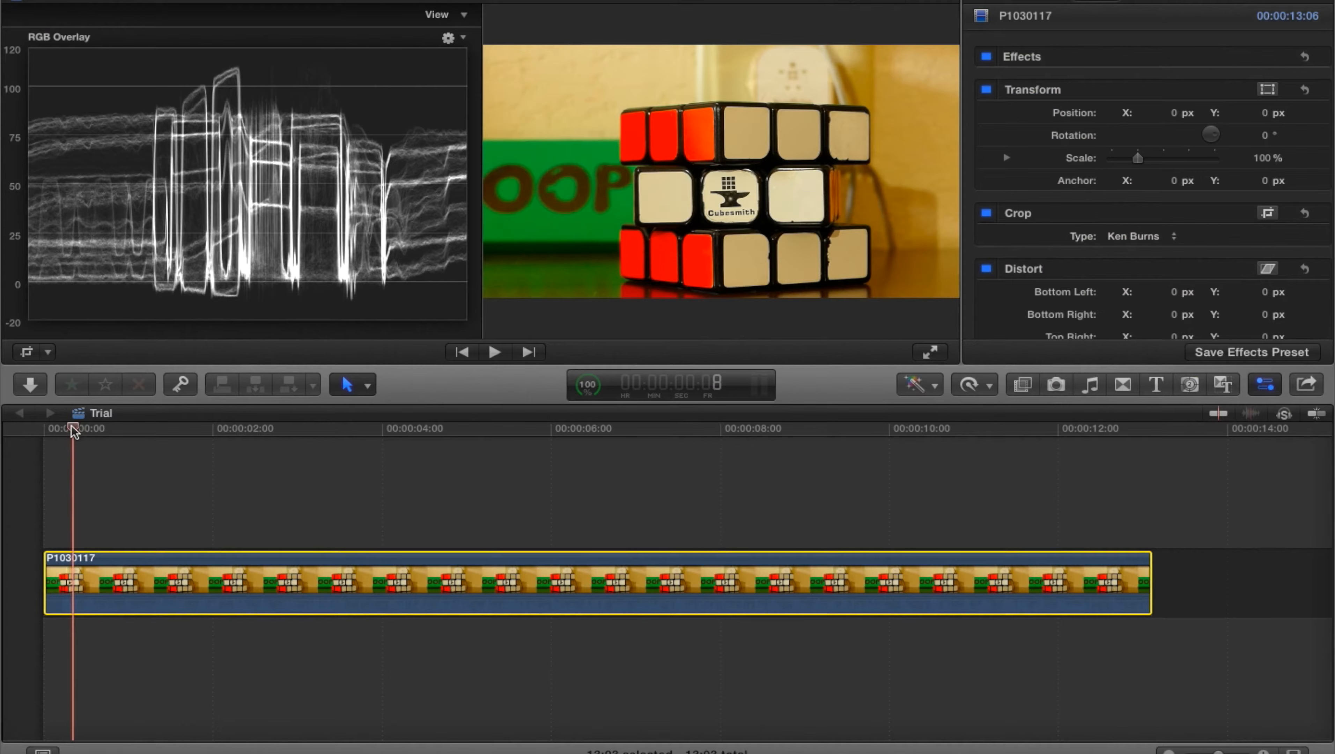
Step: Play the P1030117 clip from its beginning to review the camera movement, and return the playhead to the start
{"action": "left_click_drag", "start_coordinate": [75, 433], "coordinate": [15, 449]}
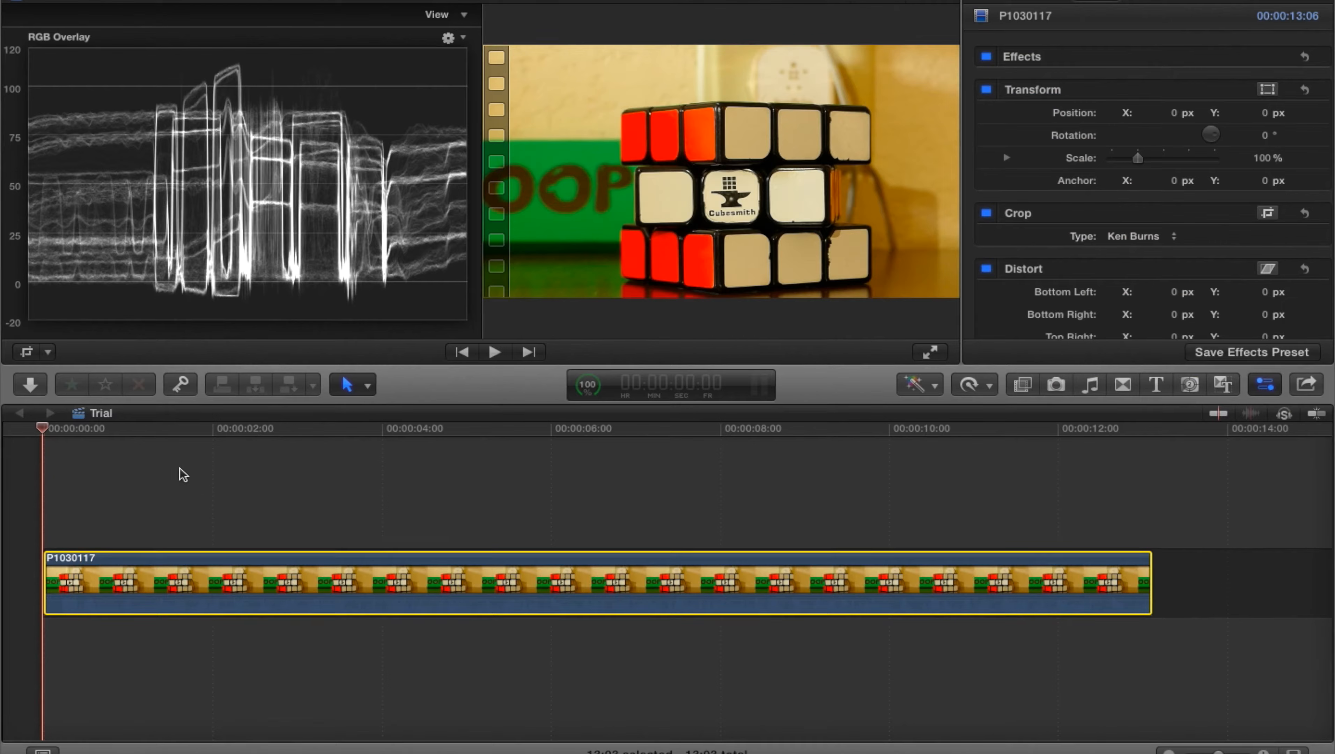
{"action": "key", "text": "space"}
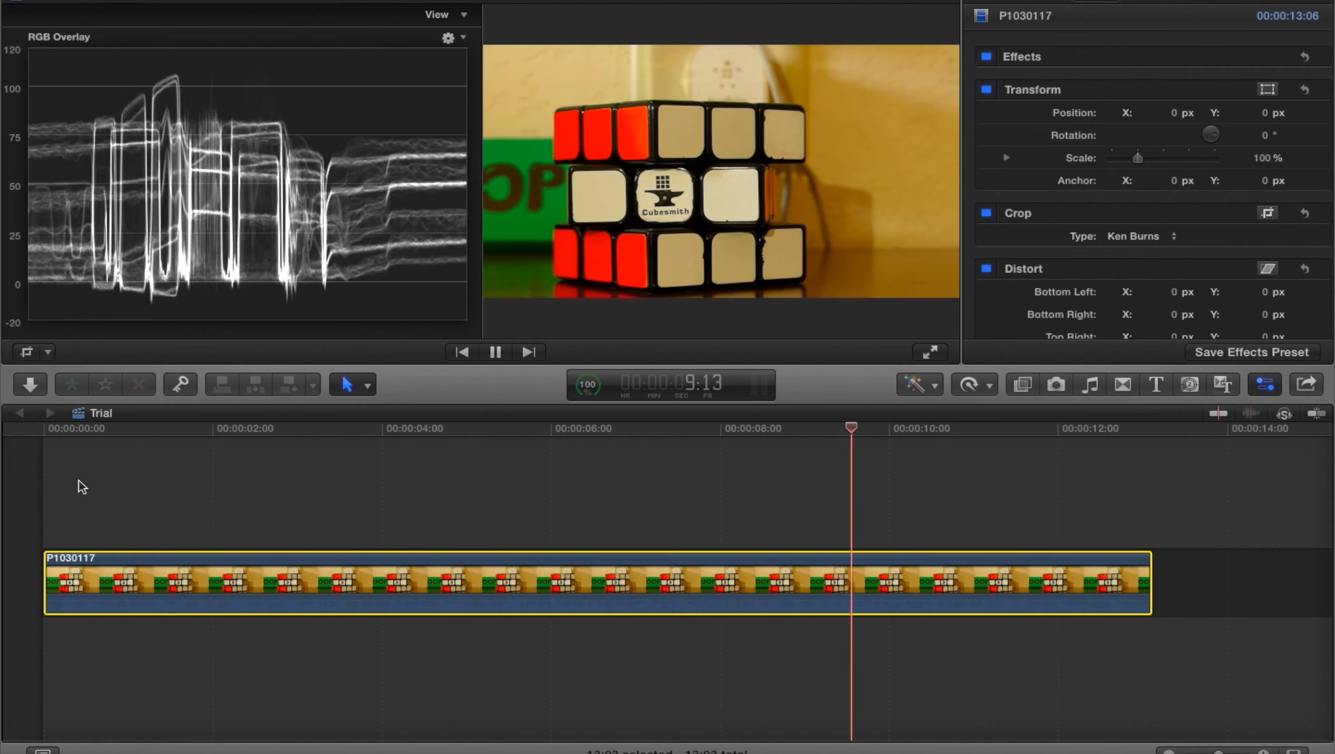
{"action": "left_click", "coordinate": [31, 478]}
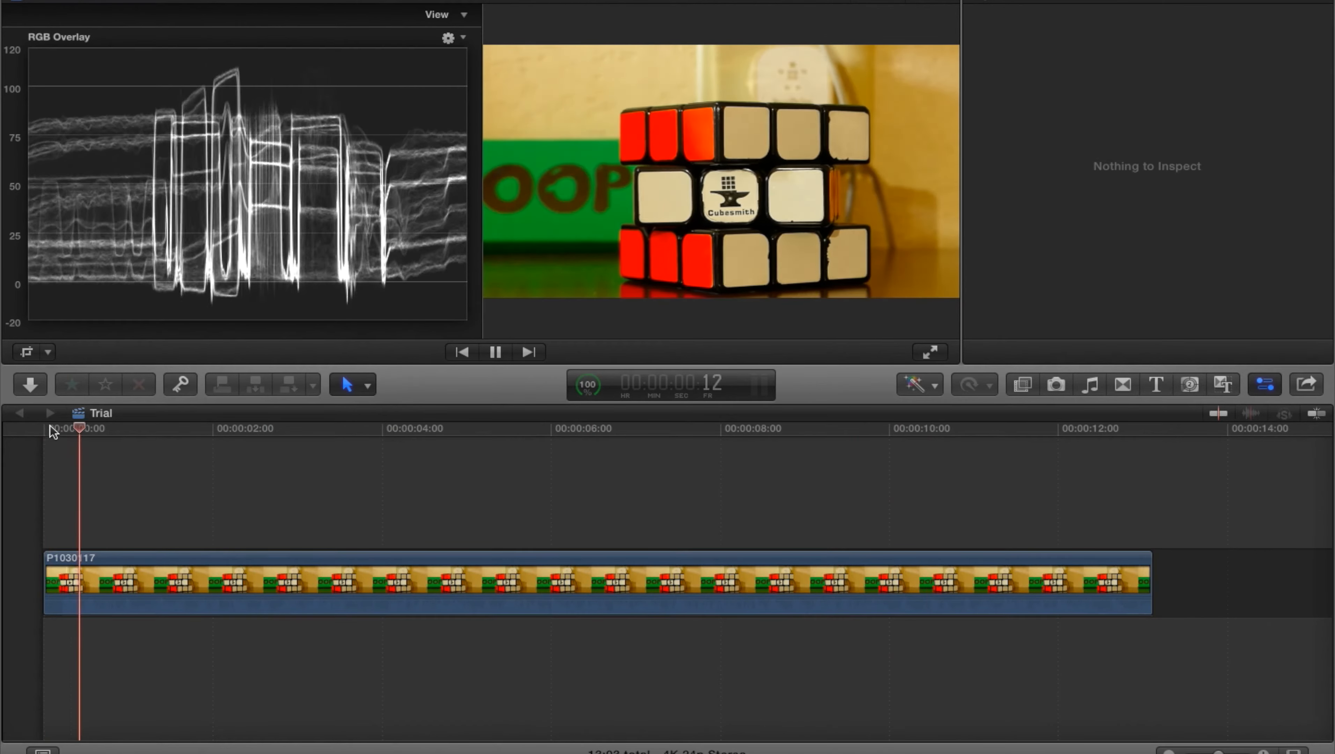
{"action": "key", "text": "space"}
{"action": "left_click_drag", "start_coordinate": [121, 433], "coordinate": [28, 435]}
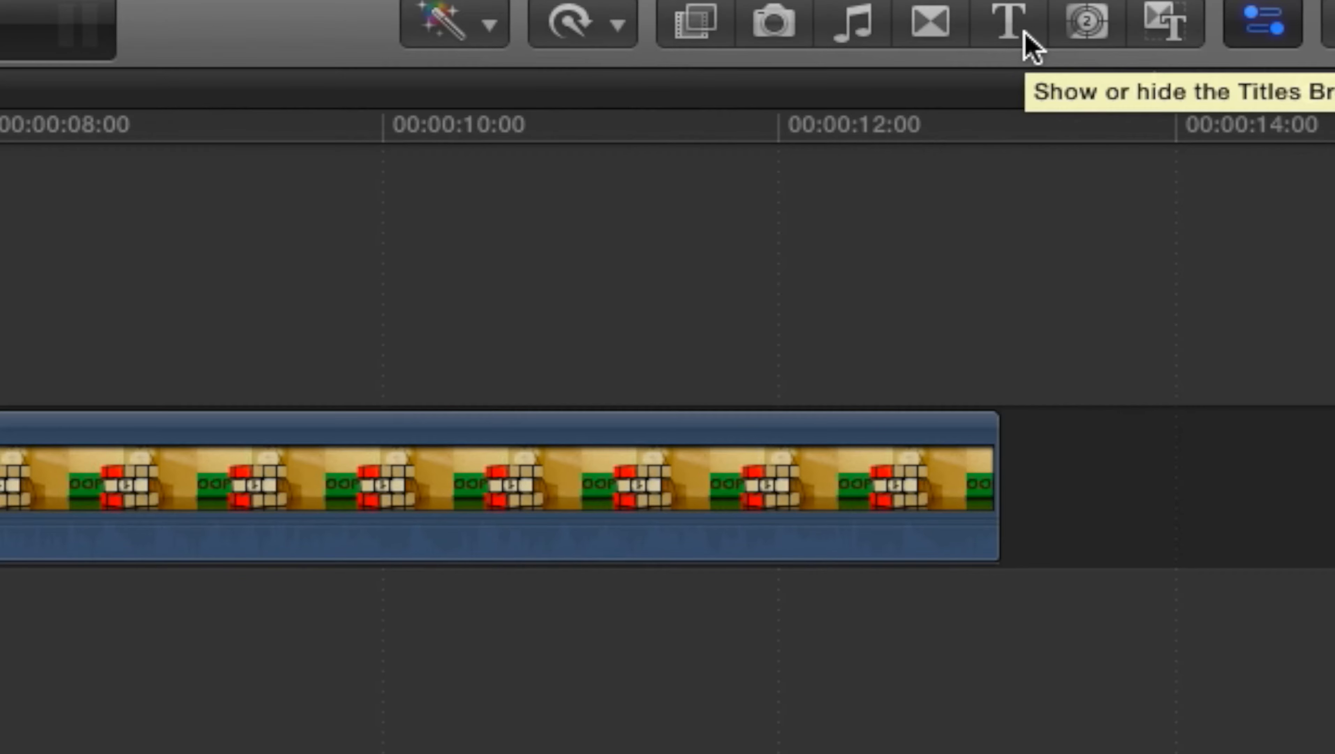
Step: Add a Basic Title above the P1030117 clip at the timeline's start and extend it to about the clip's end
{"action": "left_click", "coordinate": [1008, 22]}
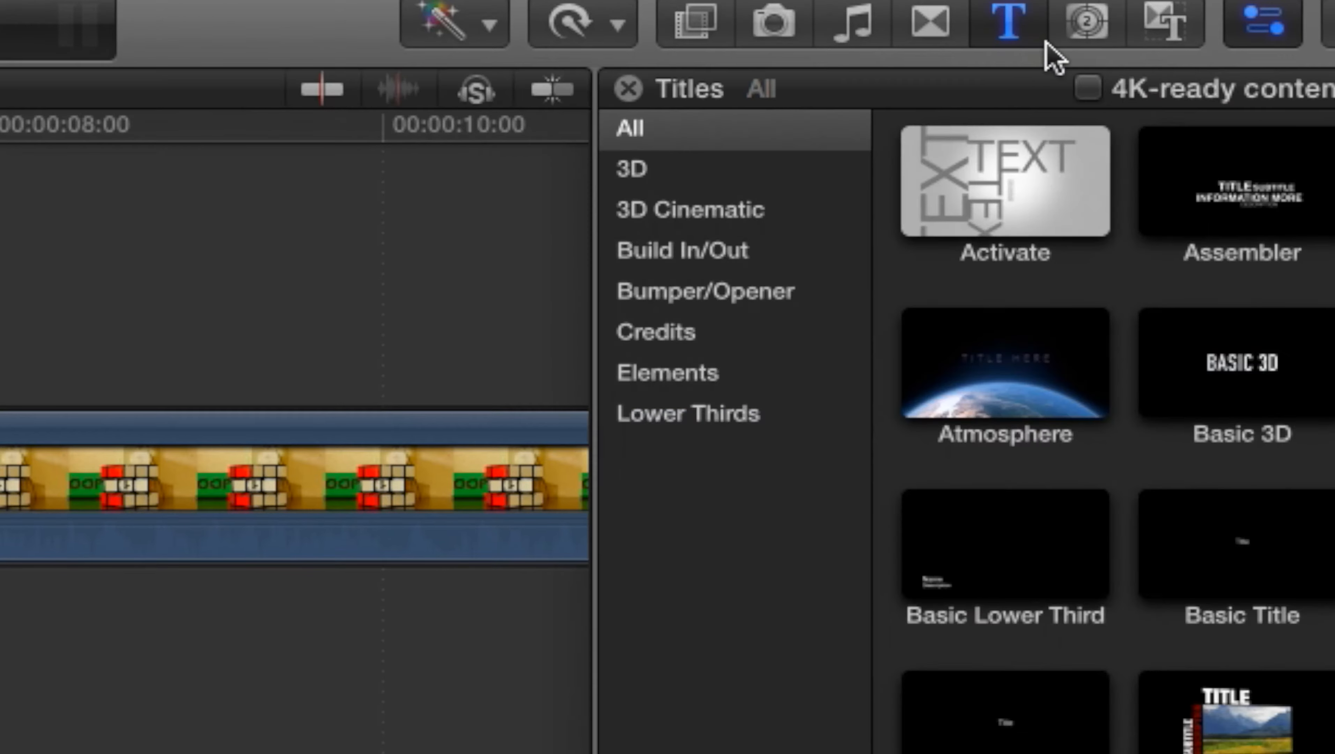
{"action": "scroll", "coordinate": [1088, 415], "scroll_direction": "down", "scroll_amount": 2}
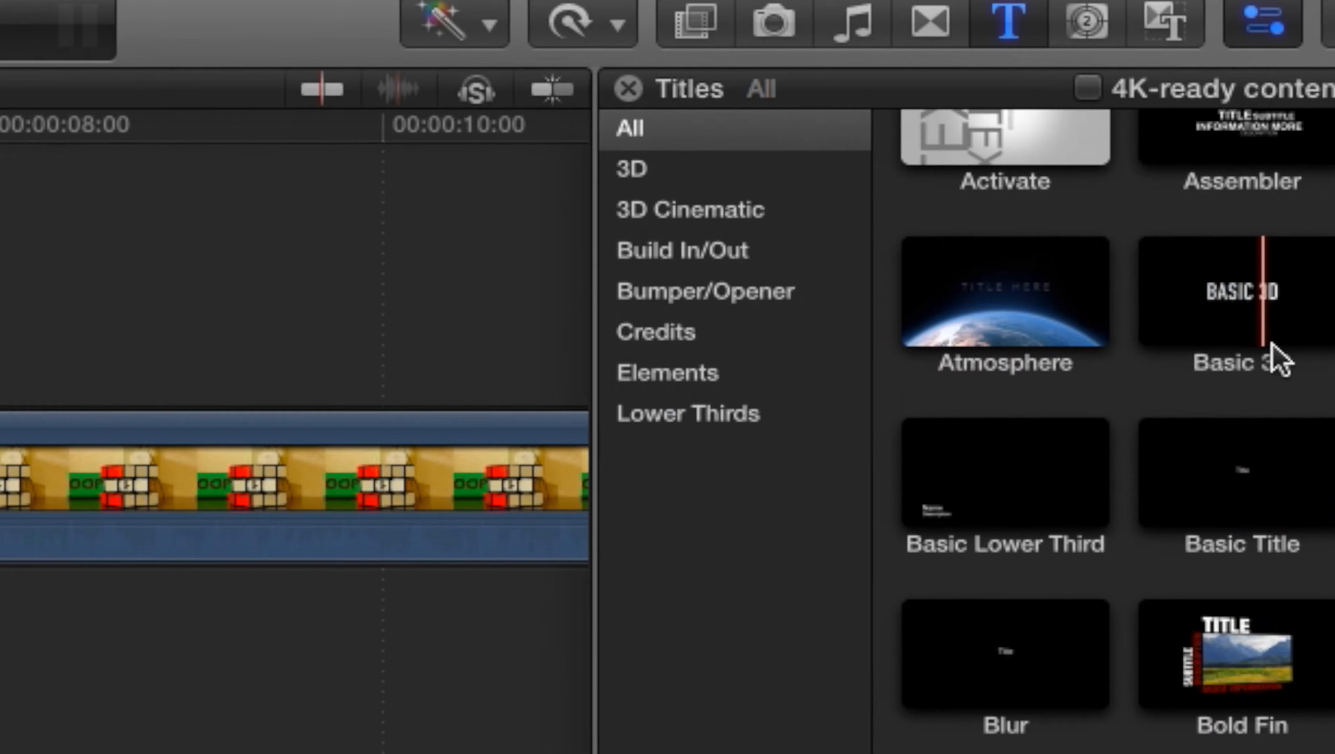
{"action": "left_click", "coordinate": [1227, 499]}
{"action": "left_click_drag", "start_coordinate": [1236, 473], "coordinate": [28, 515]}
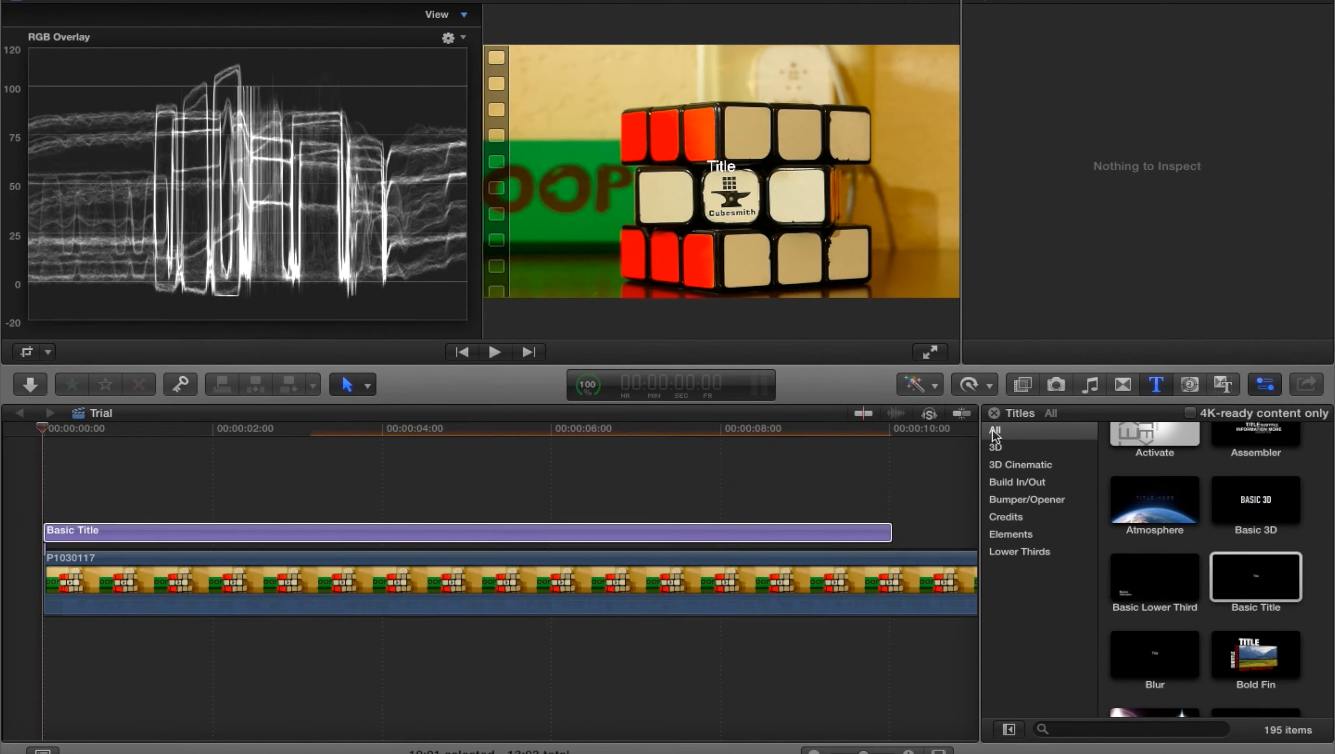
{"action": "left_click", "coordinate": [996, 414]}
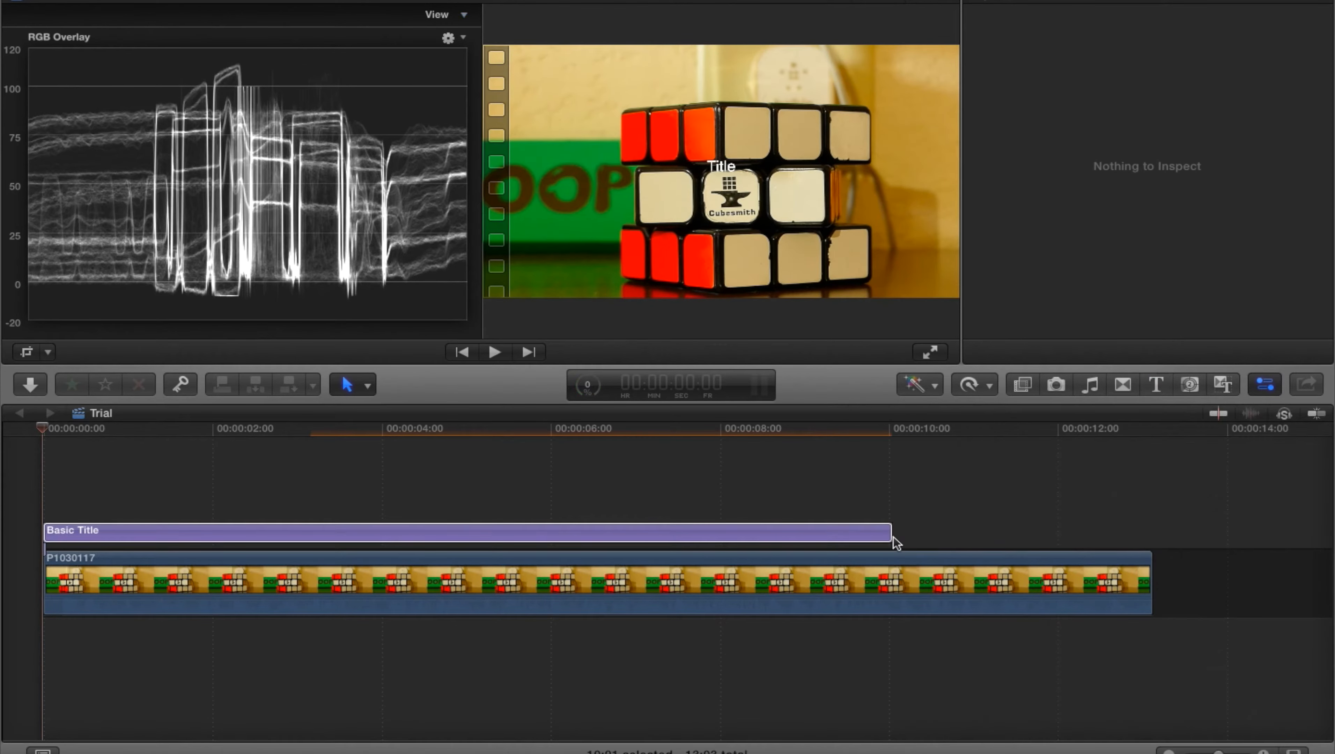
{"action": "left_click_drag", "start_coordinate": [889, 534], "coordinate": [1150, 531]}
Step: Preview the opening seconds with the title over the clip, and return the playhead to the start
{"action": "left_click", "coordinate": [33, 456]}
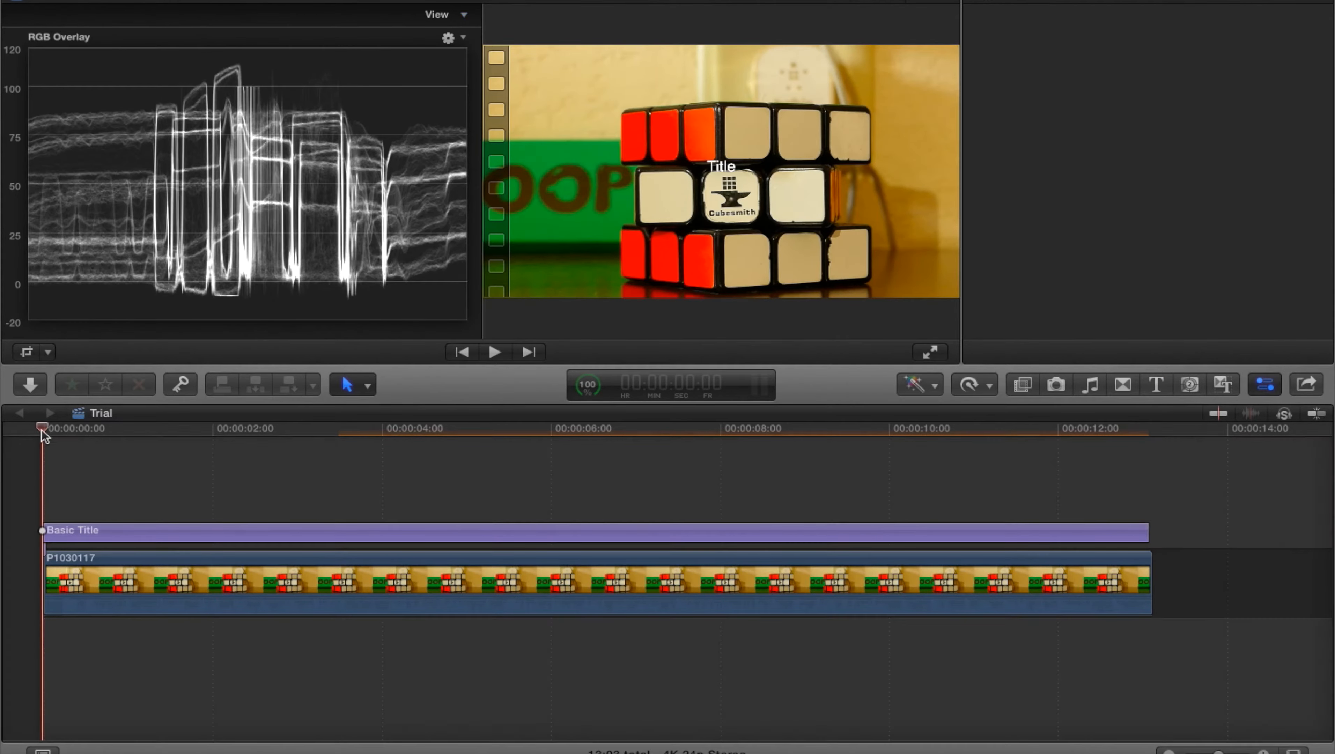
{"action": "key", "text": "space"}
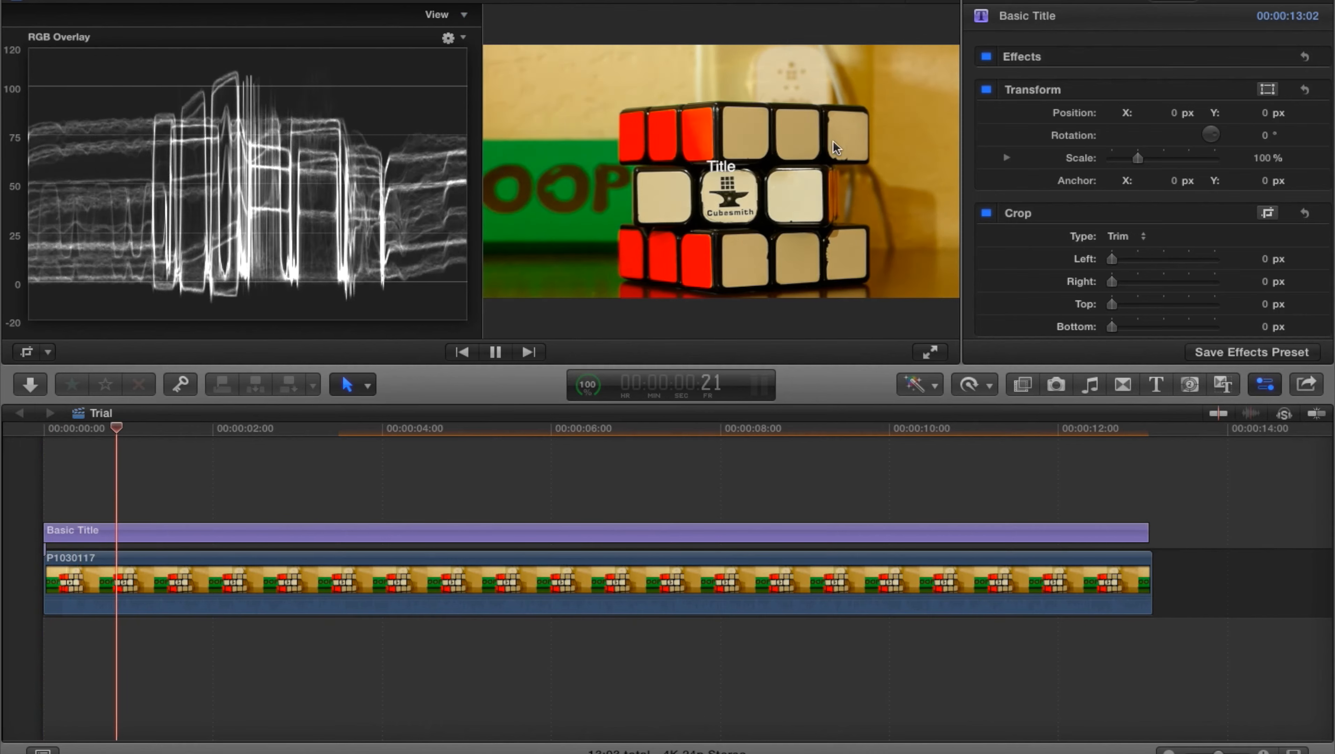
{"action": "key", "text": "space"}
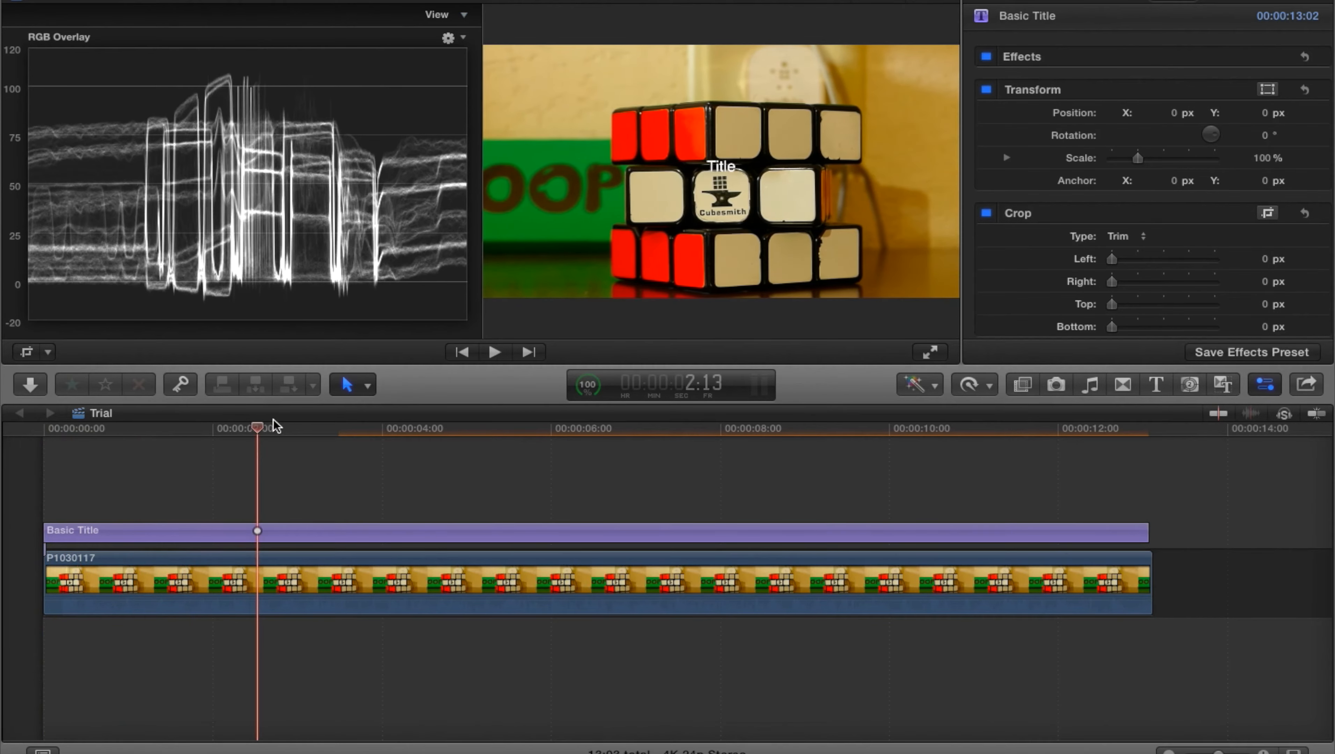
{"action": "left_click_drag", "start_coordinate": [264, 431], "coordinate": [28, 452]}
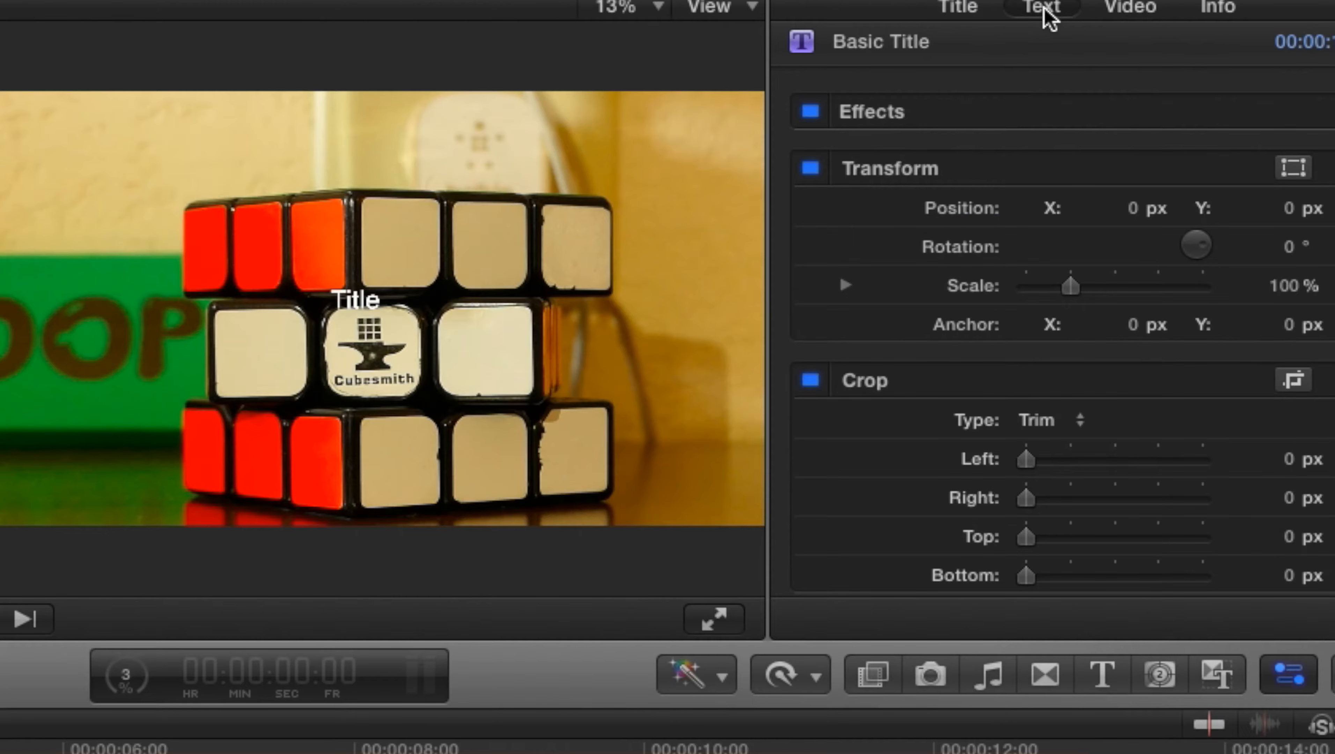
Step: Replace the Basic Title's placeholder text with "Cubesmith"
{"action": "left_click", "coordinate": [1123, 2]}
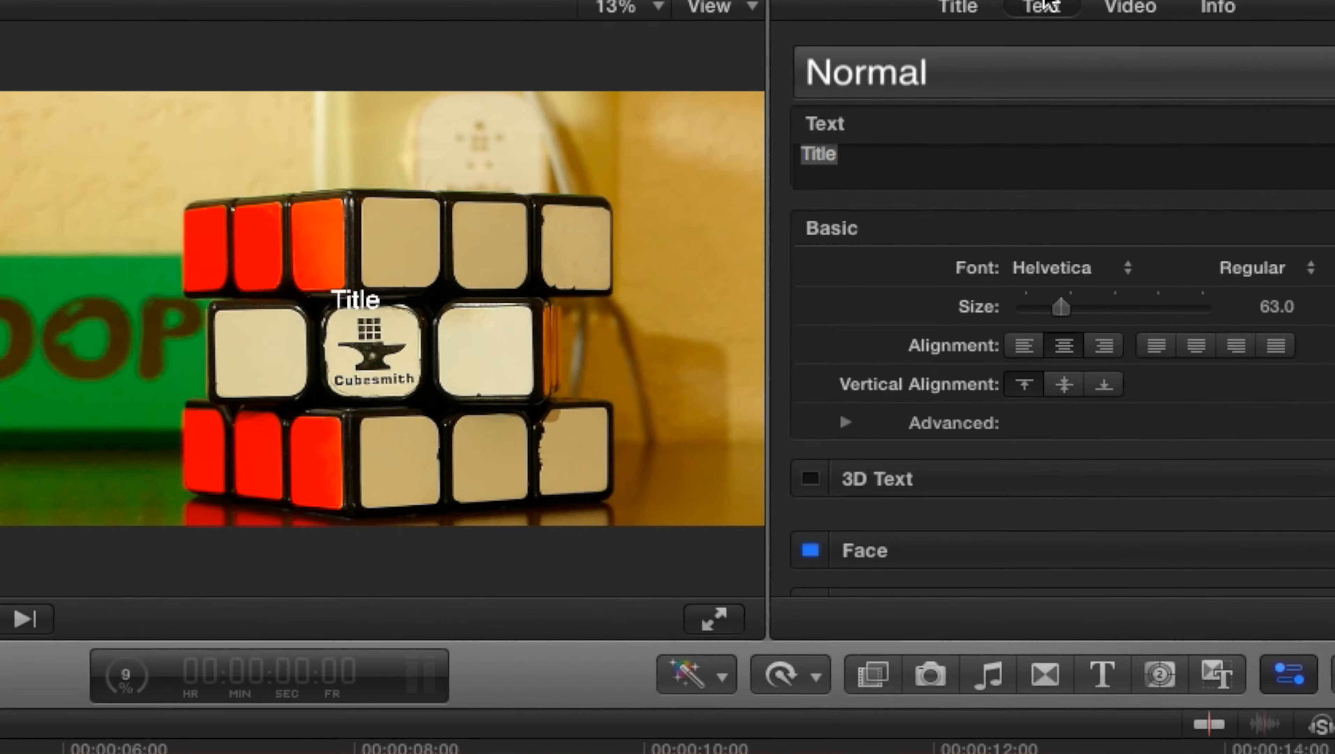
{"action": "left_click", "coordinate": [862, 153]}
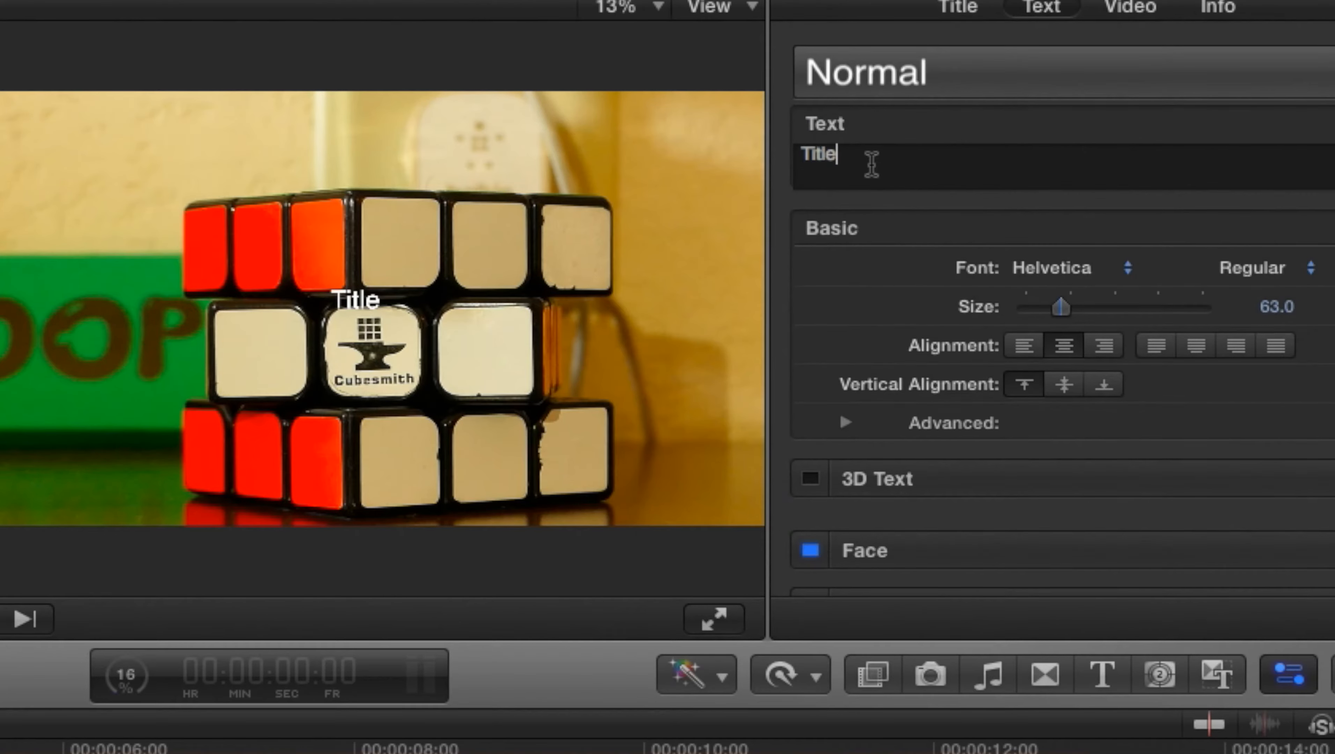
{"action": "key", "text": "BackSpace"}
{"action": "key", "text": "BackSpace"}
{"action": "key", "text": "BackSpace"}
{"action": "key", "text": "BackSpace"}
{"action": "key", "text": "BackSpace"}
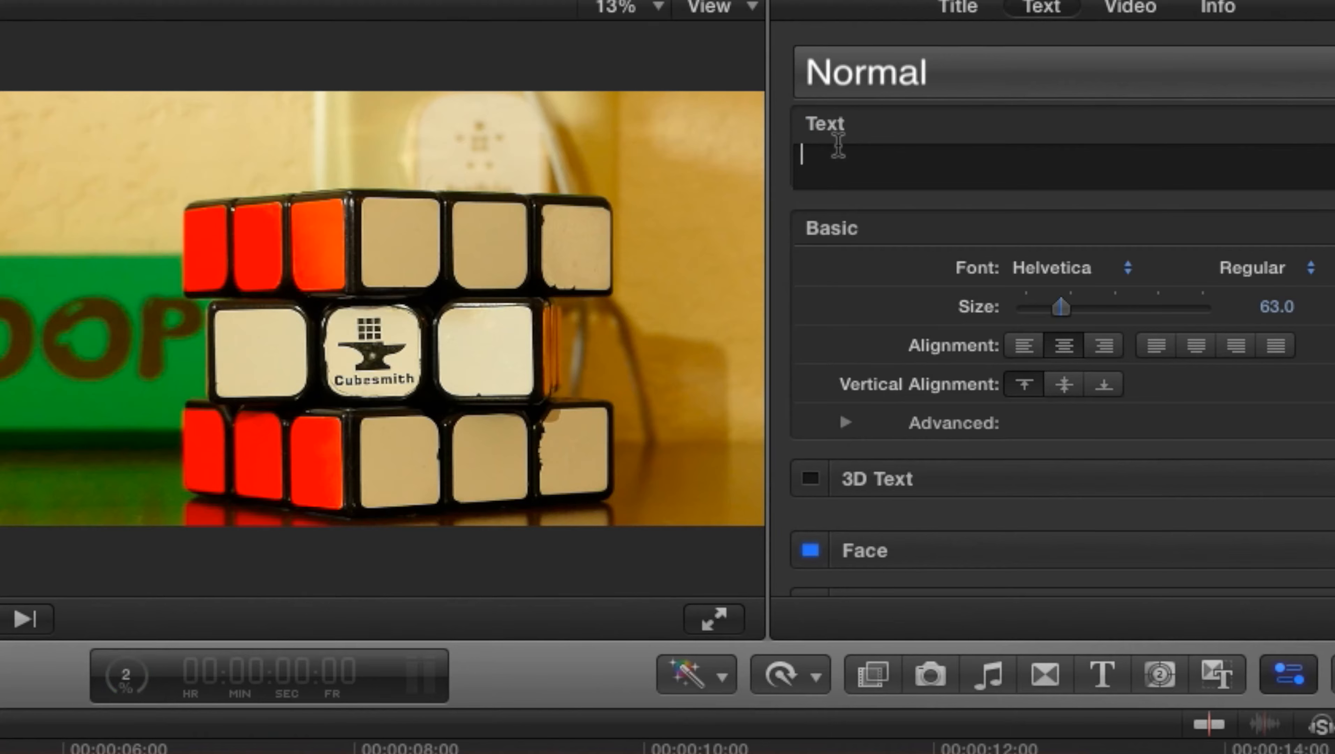
{"action": "type", "text": "Cubesmith"}
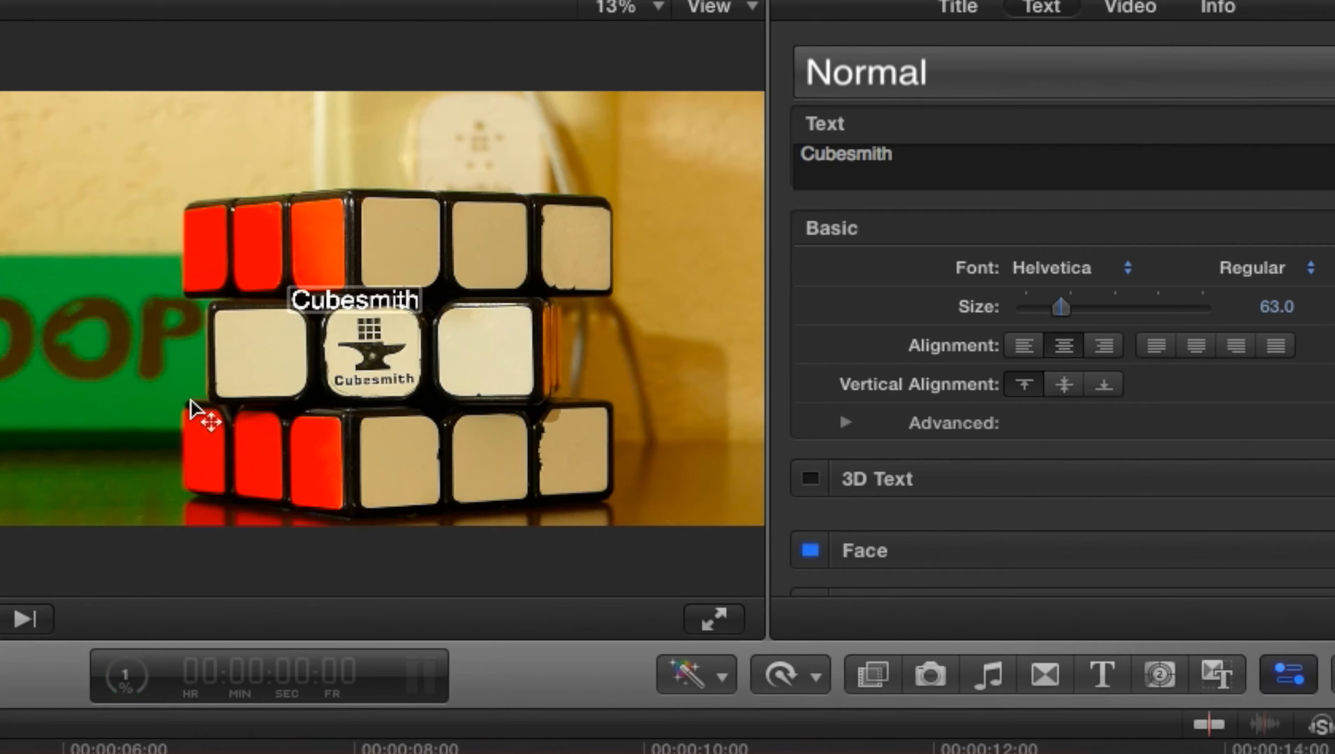
Step: Apply the Condensed 2D style to the Cubesmith title
{"action": "left_click", "coordinate": [894, 80]}
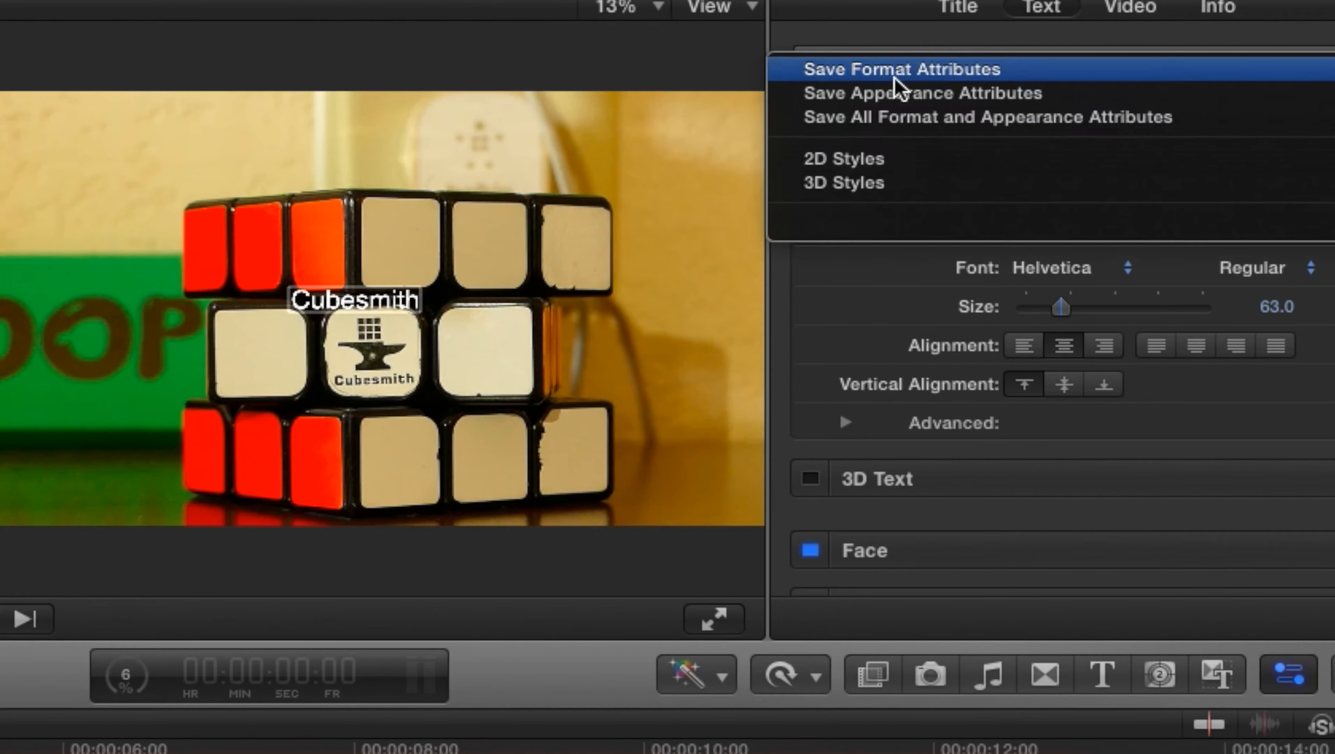
{"action": "mouse_move", "coordinate": [919, 182]}
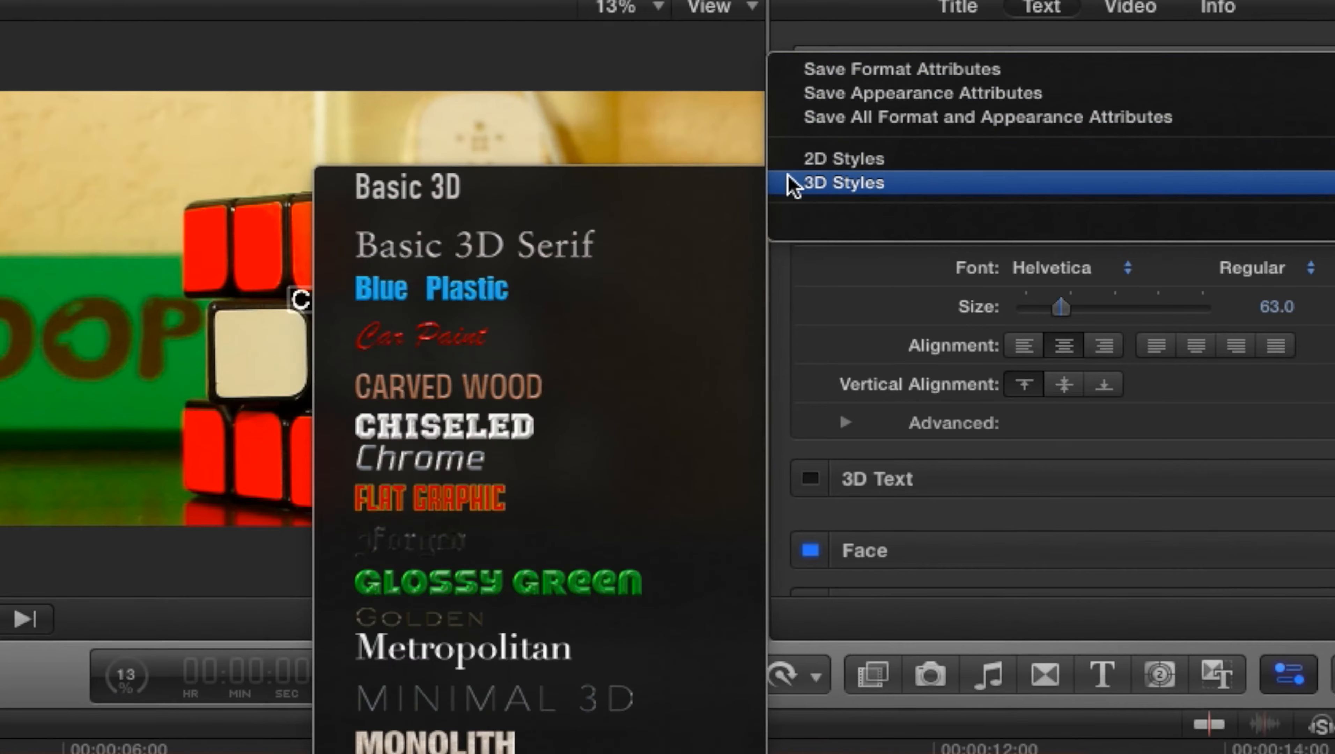
{"action": "mouse_move", "coordinate": [844, 159]}
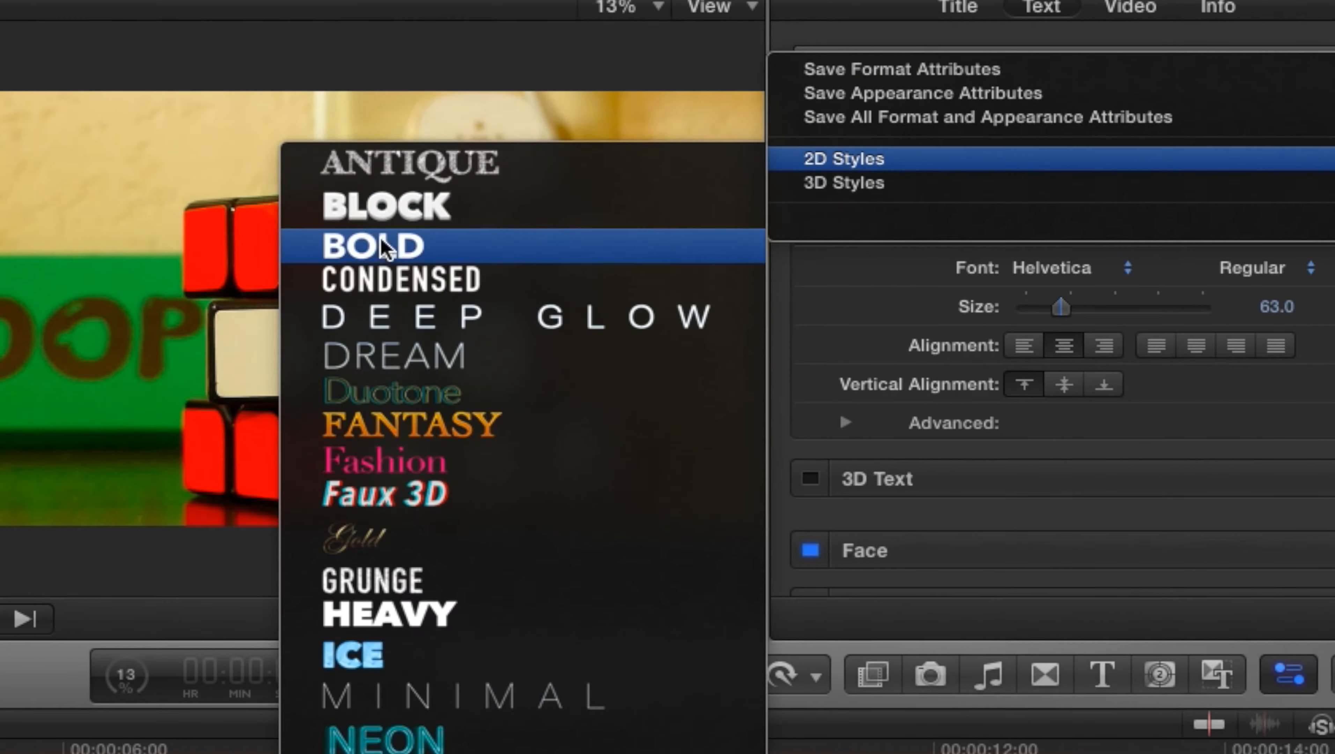
{"action": "left_click", "coordinate": [472, 285]}
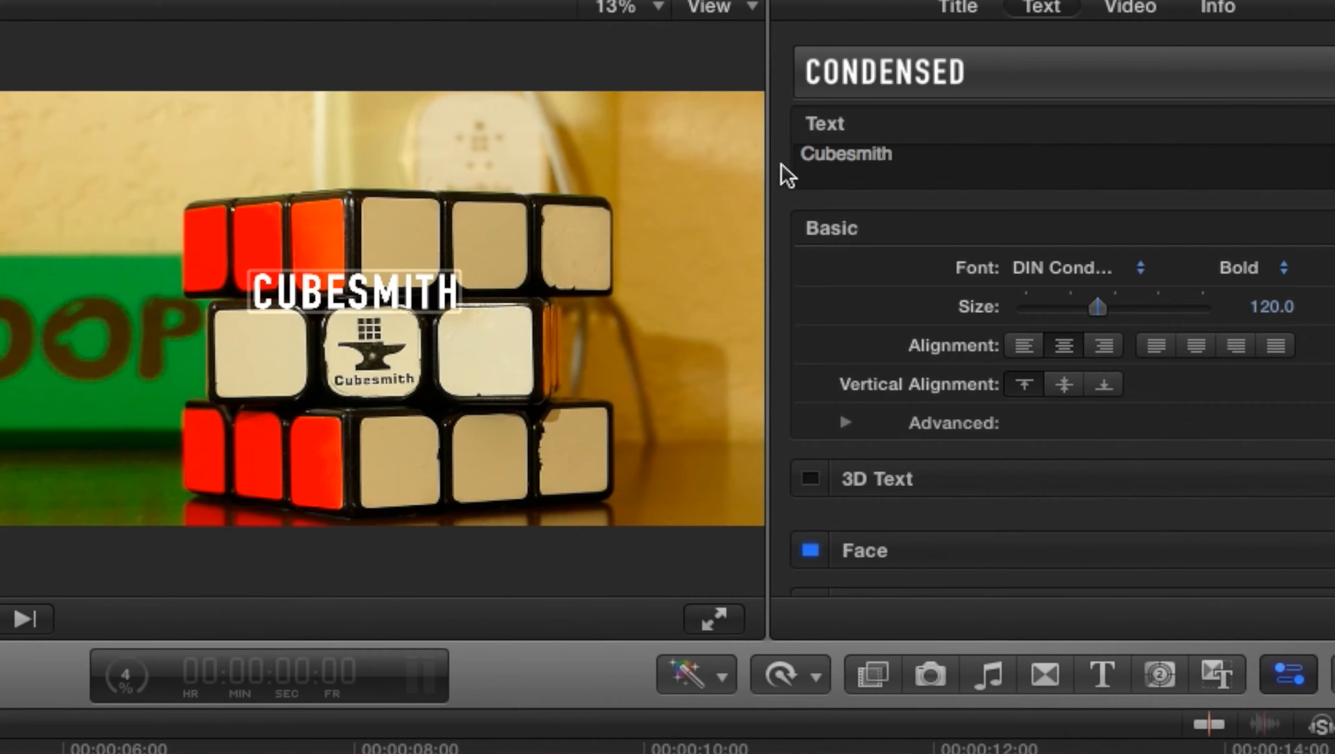
Step: Enlarge the Cubesmith title to size 201 and place it just beside the cube's right edge, using the frame at 13:00 as reference
{"action": "left_click_drag", "start_coordinate": [1104, 315], "coordinate": [1144, 317]}
{"action": "left_click_drag", "start_coordinate": [407, 279], "coordinate": [400, 329]}
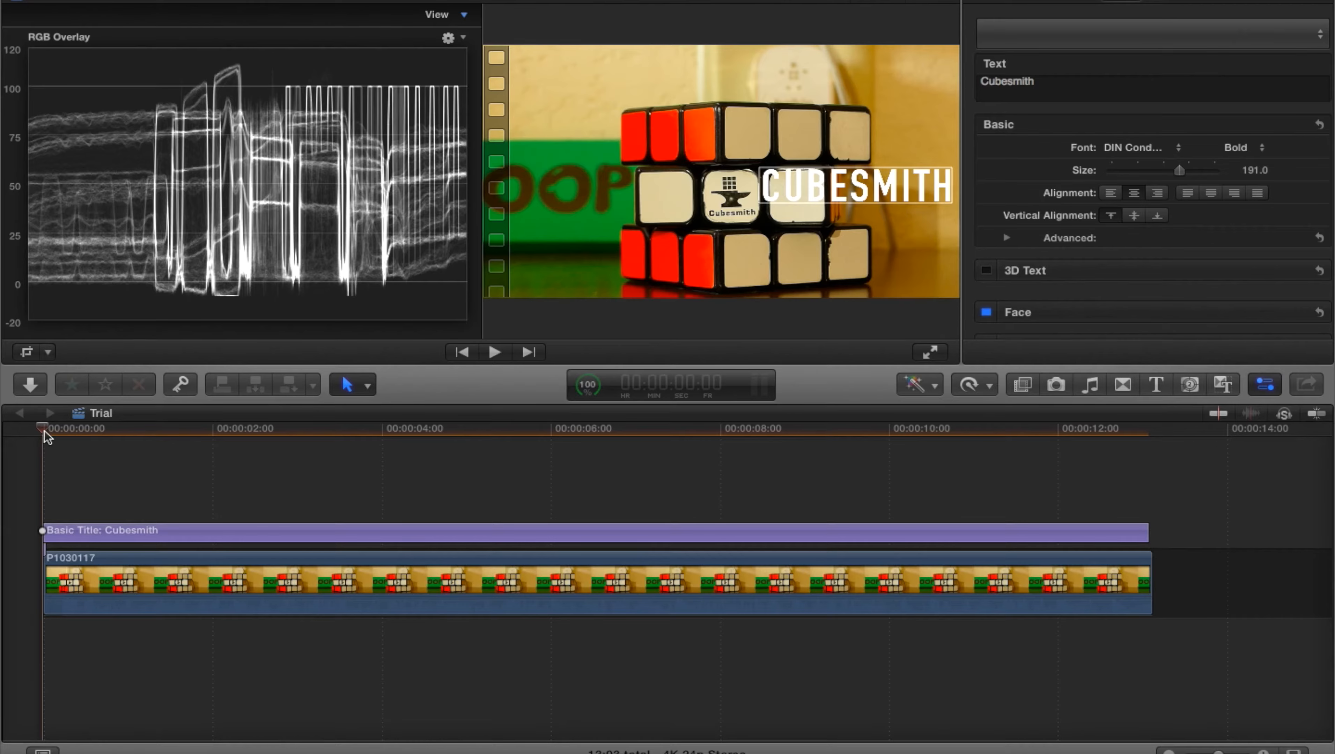
{"action": "left_click_drag", "start_coordinate": [45, 431], "coordinate": [1142, 443]}
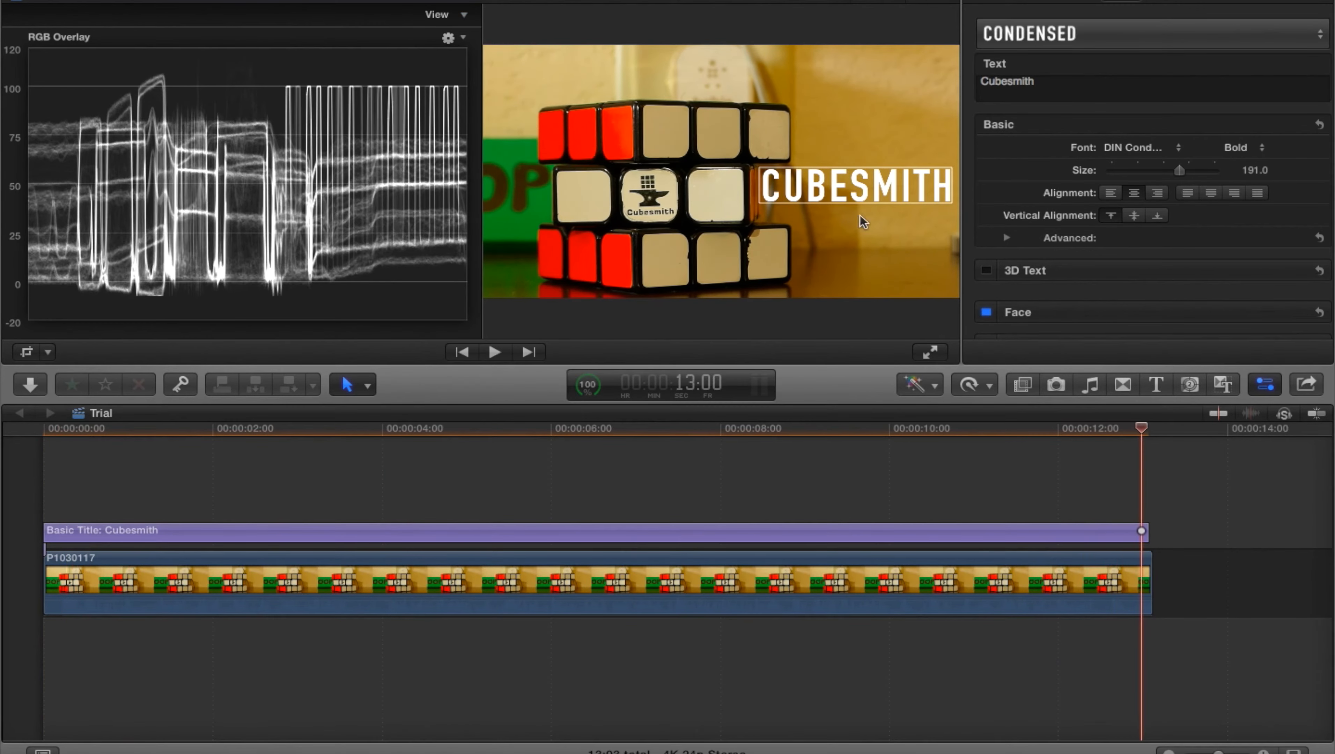
{"action": "left_click_drag", "start_coordinate": [839, 183], "coordinate": [840, 185]}
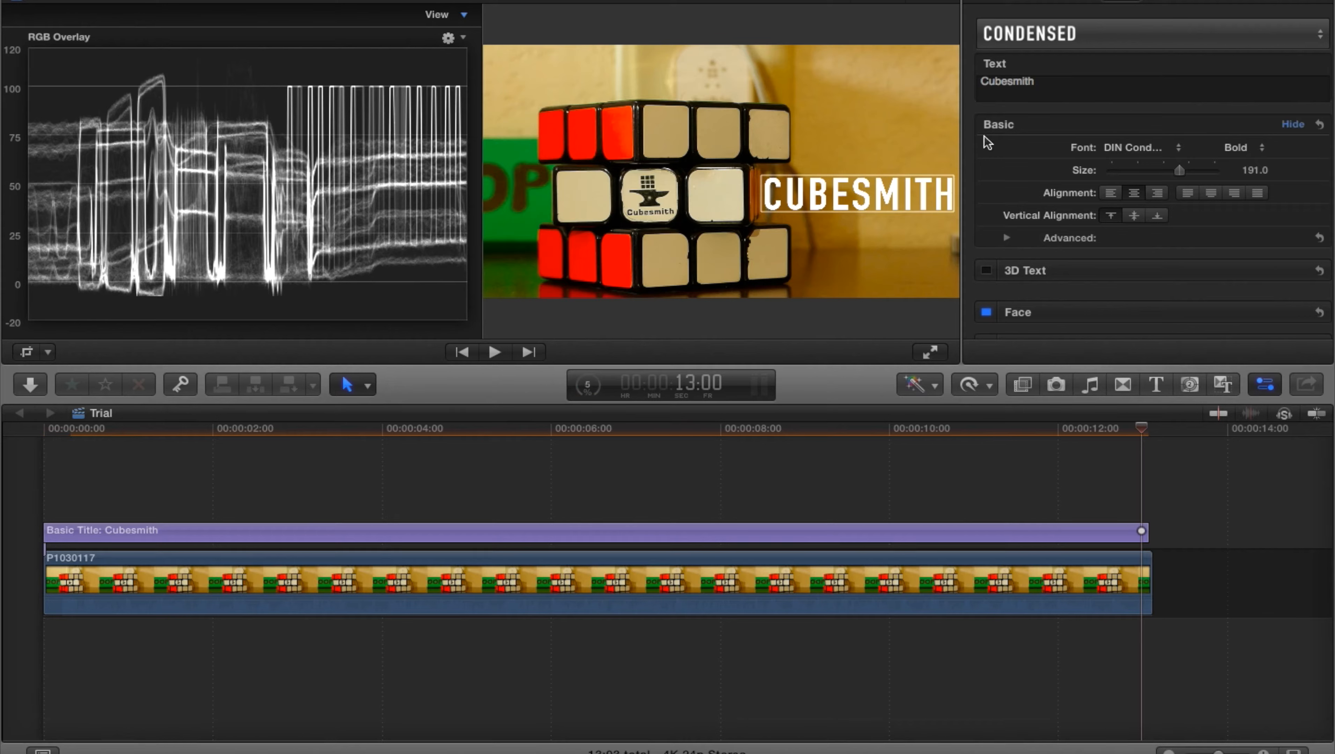
{"action": "left_click_drag", "start_coordinate": [1181, 174], "coordinate": [1185, 177]}
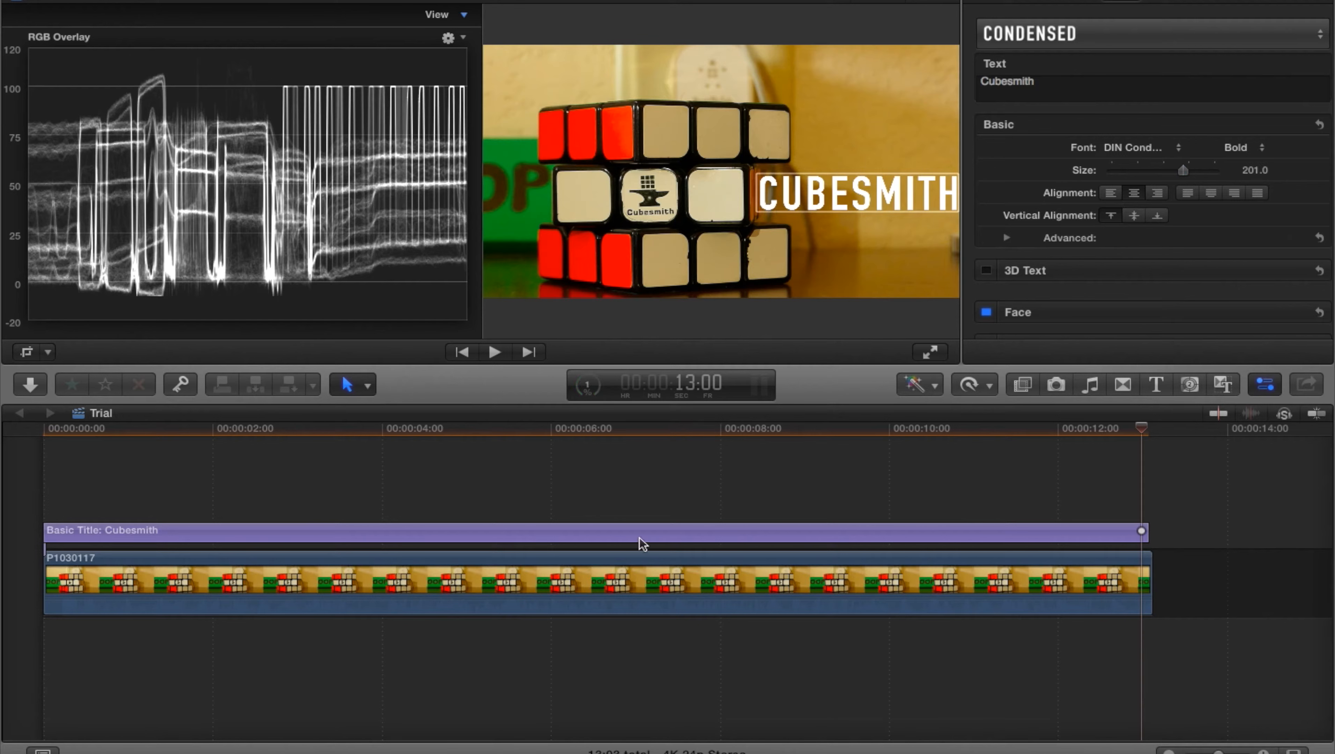
Step: Return the playhead to the start of the timeline and search the effects for "mask"
{"action": "left_click", "coordinate": [501, 475]}
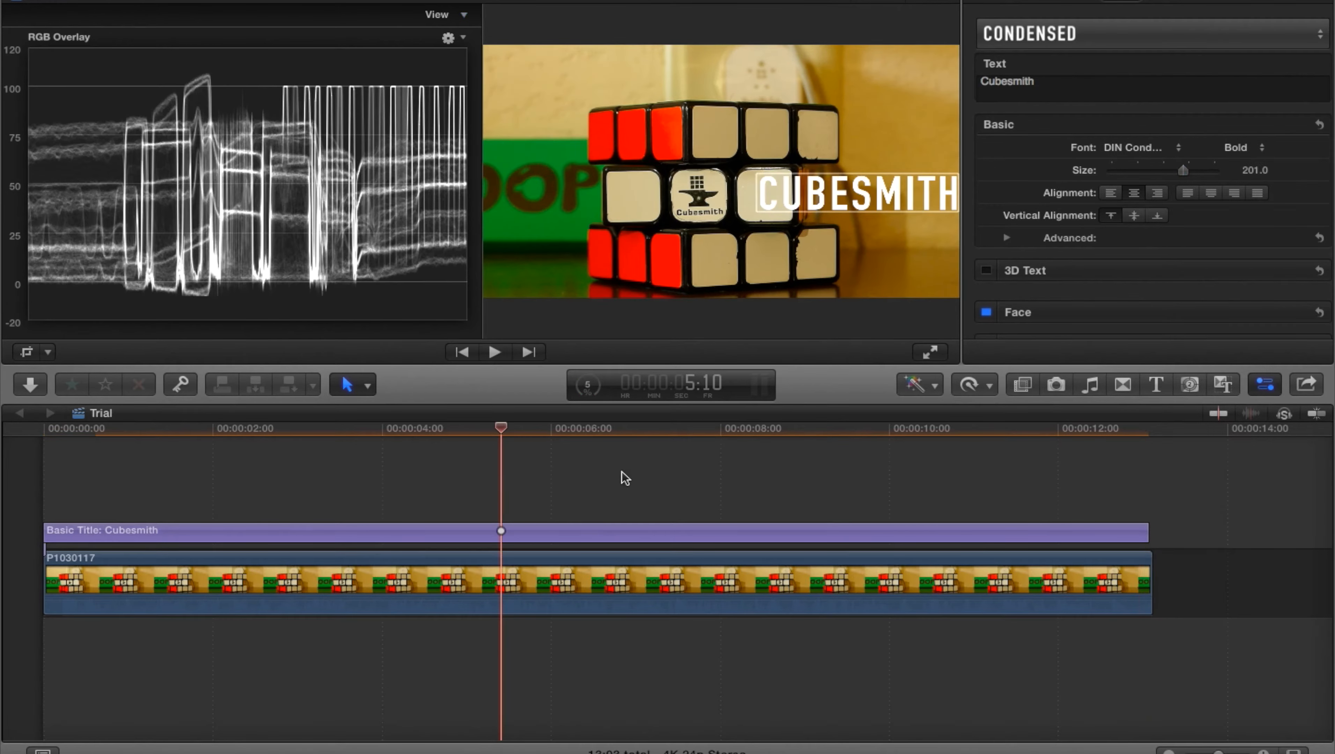
{"action": "left_click_drag", "start_coordinate": [505, 434], "coordinate": [6, 456]}
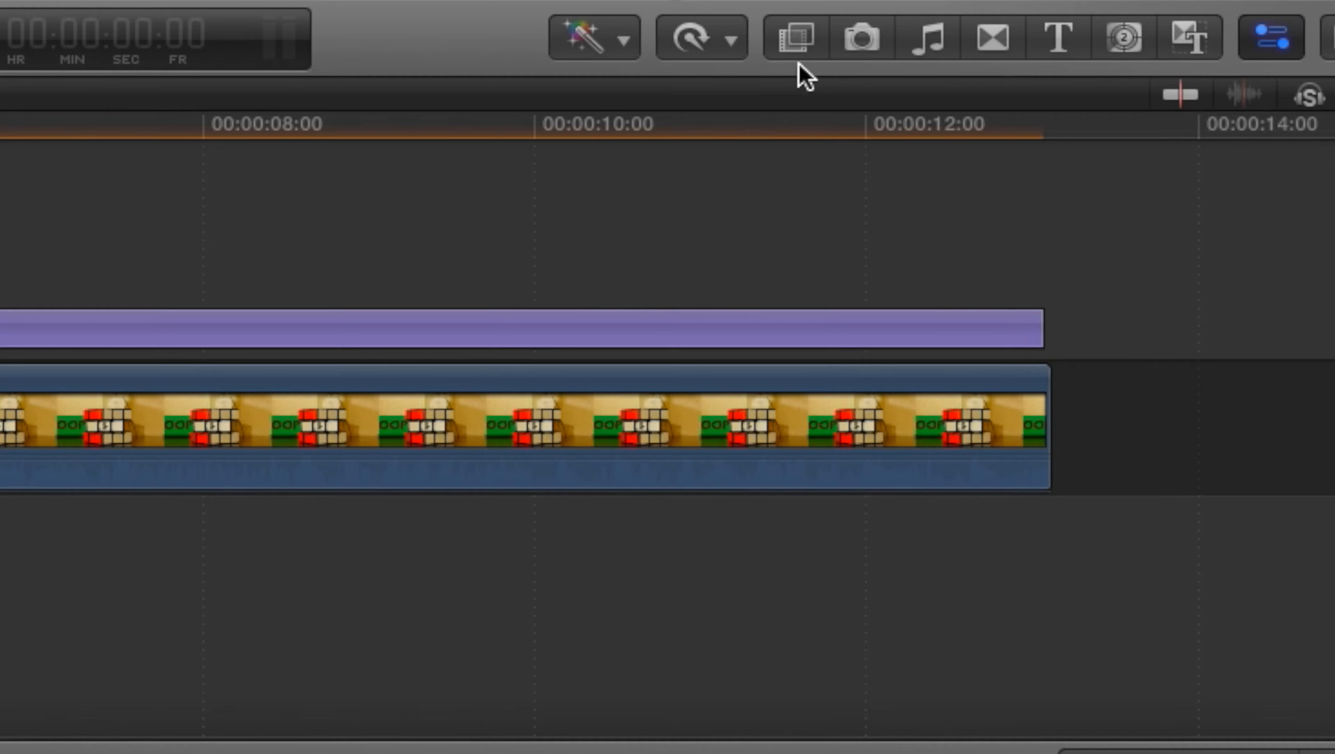
{"action": "left_click", "coordinate": [1028, 390]}
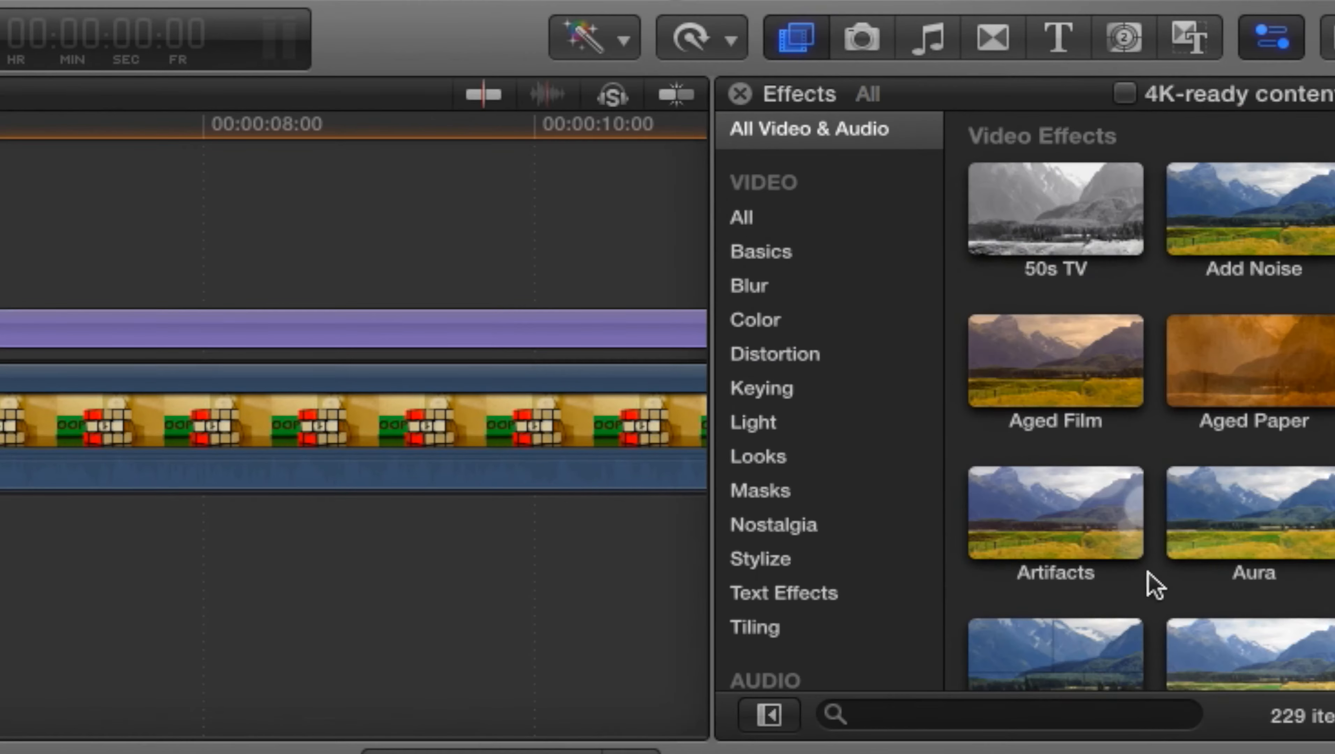
{"action": "scroll", "coordinate": [1072, 298], "scroll_direction": "down", "scroll_amount": 10}
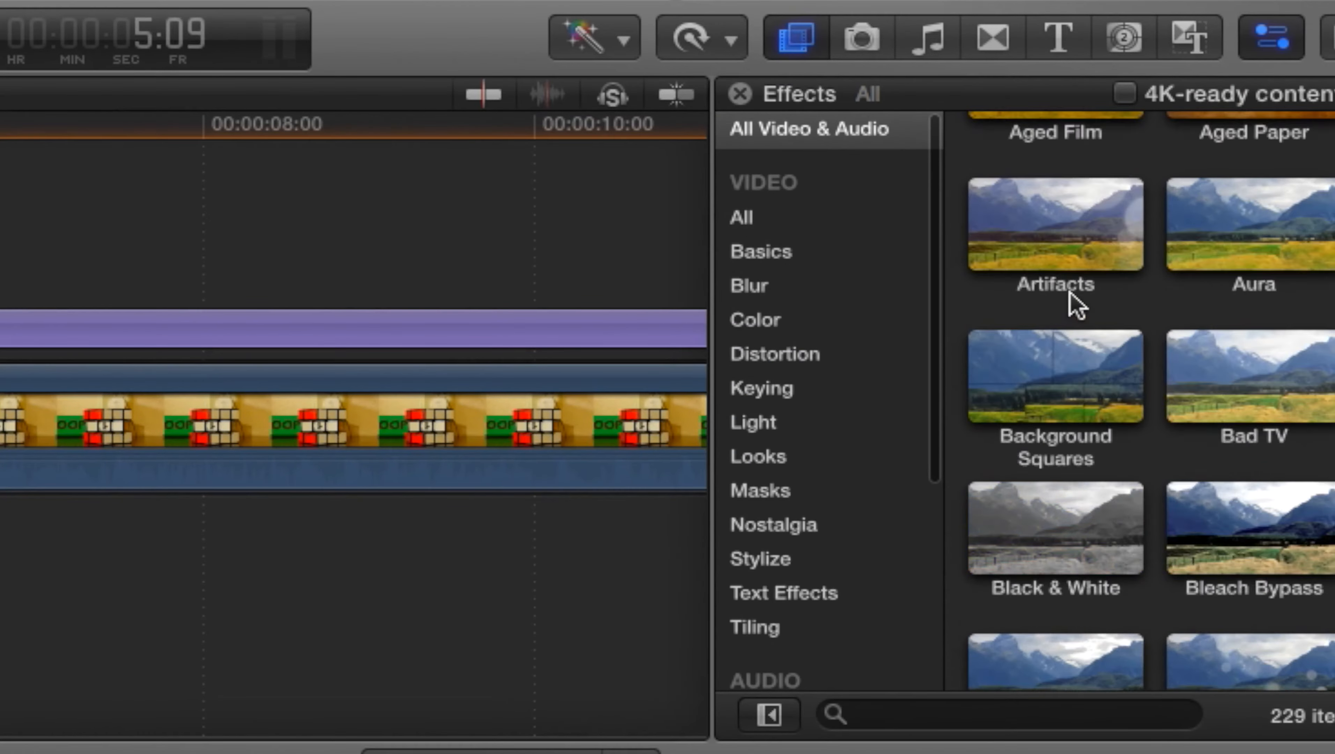
{"action": "scroll", "coordinate": [1075, 305], "scroll_direction": "up", "scroll_amount": 15}
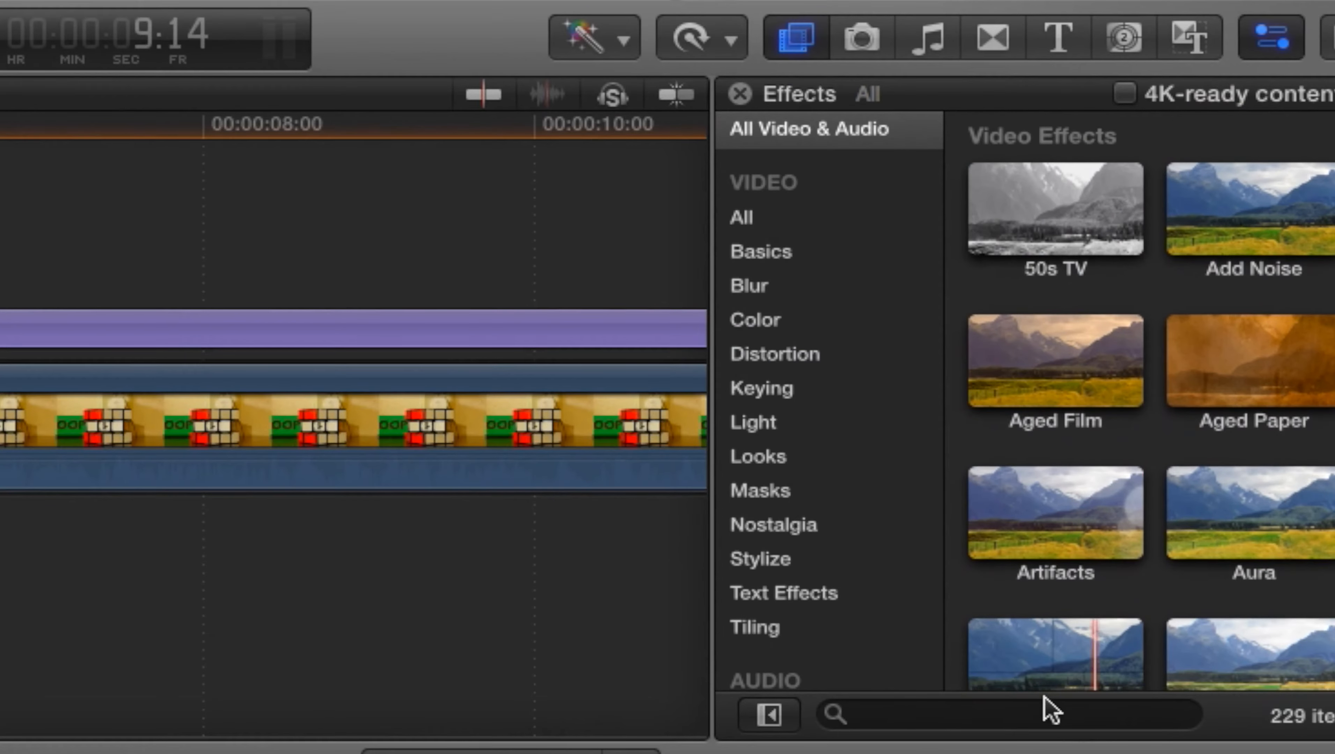
{"action": "left_click", "coordinate": [1040, 713]}
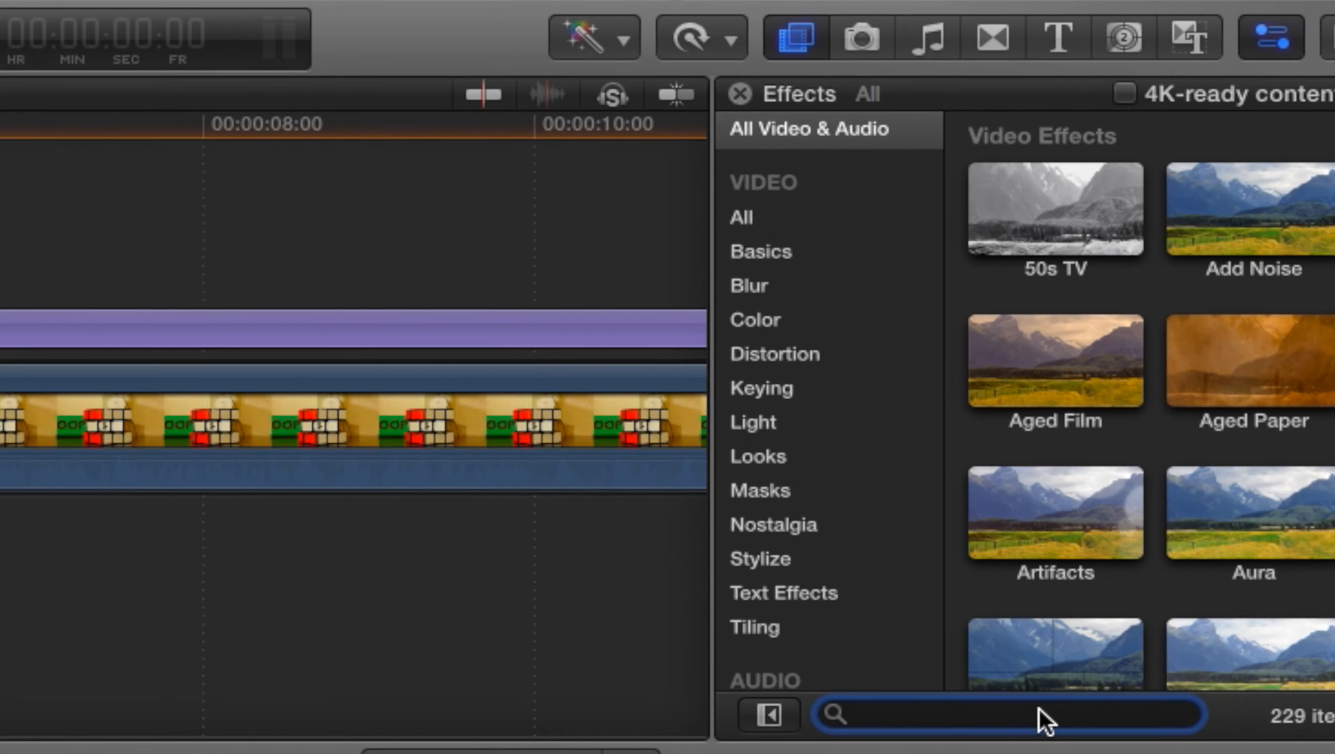
{"action": "type", "text": "mask"}
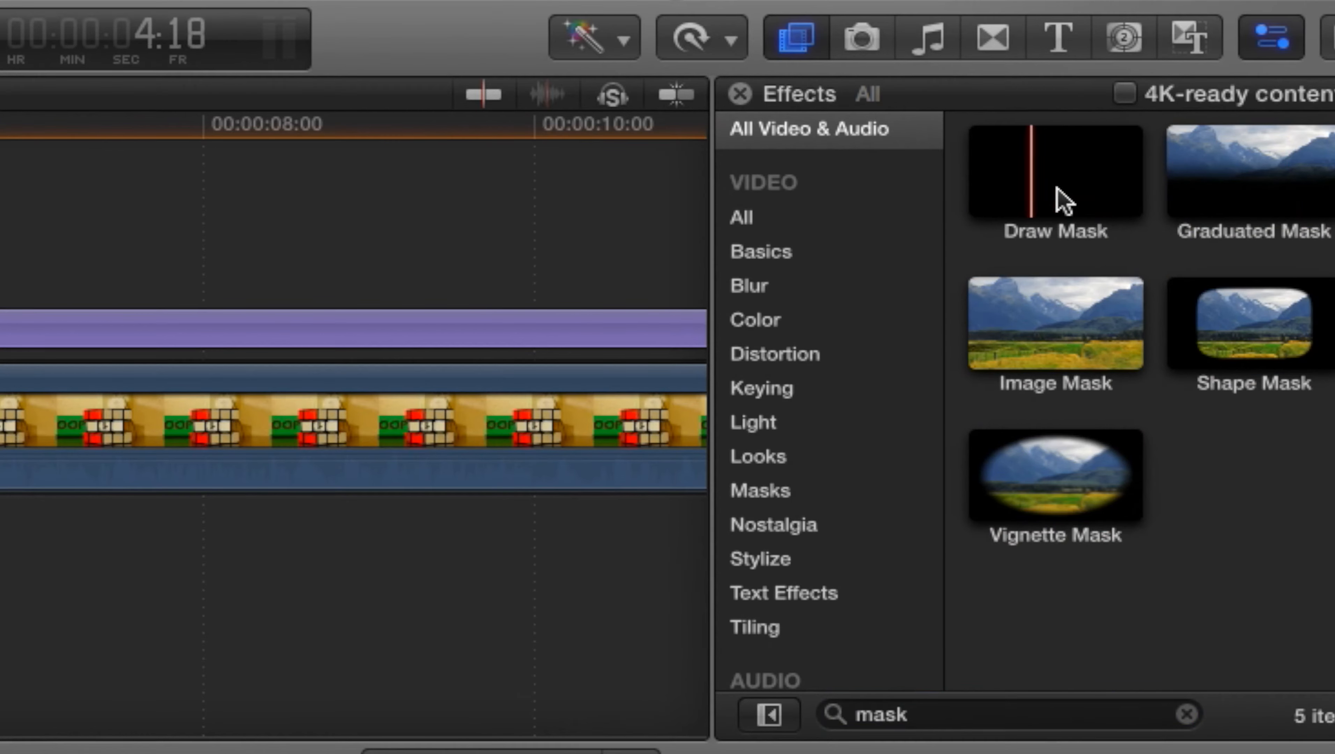
Step: Apply the Draw Mask effect to the Cubesmith title and close the effects browser
{"action": "left_click", "coordinate": [1046, 183]}
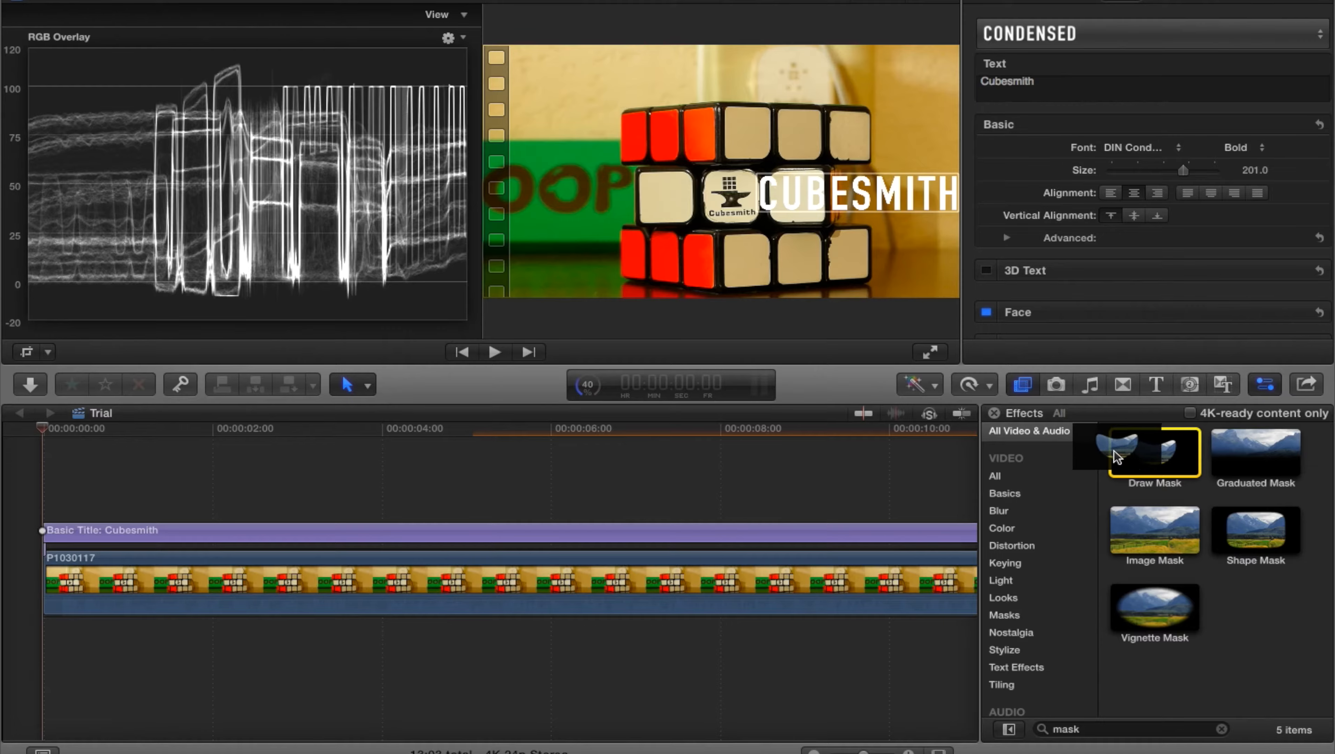
{"action": "mouse_move", "coordinate": [1043, 185]}
{"action": "left_mouse_down"}
{"action": "mouse_move", "coordinate": [759, 235]}
{"action": "mouse_move", "coordinate": [587, 315]}
{"action": "left_mouse_up"}
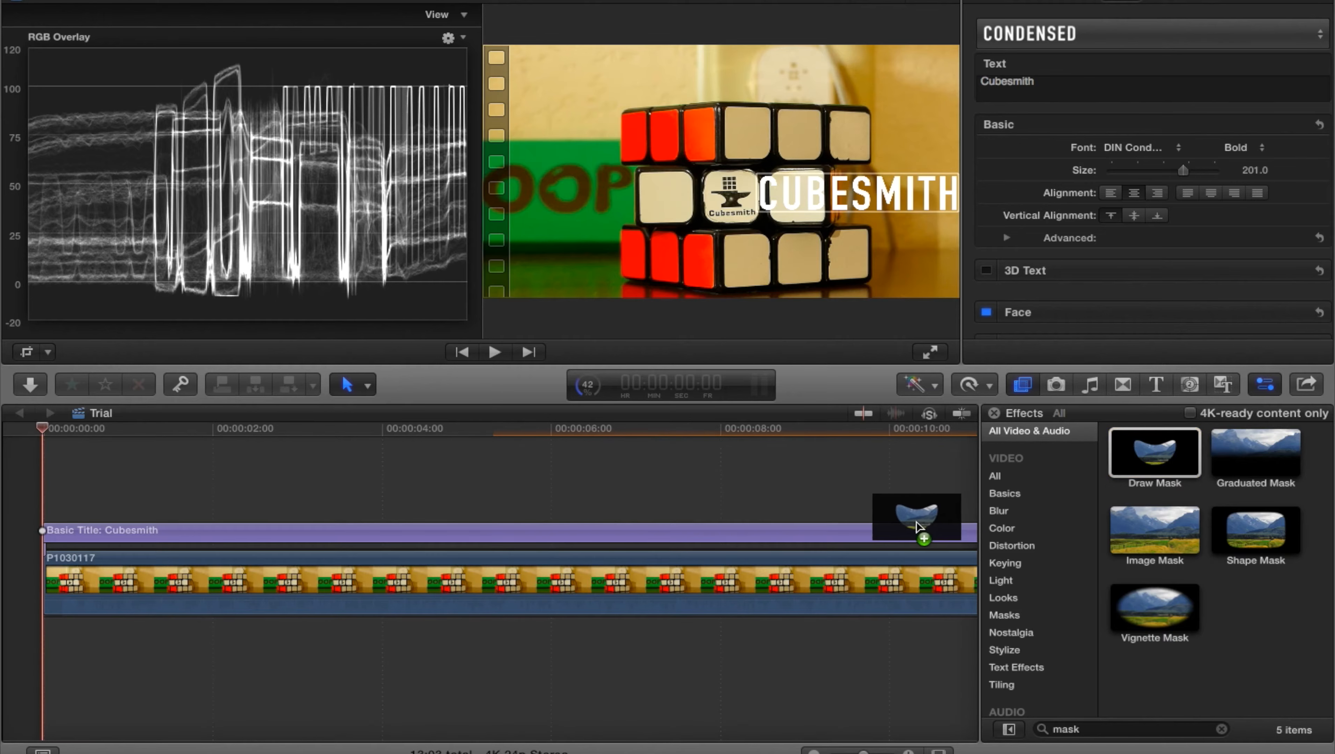
{"action": "left_click_drag", "start_coordinate": [916, 523], "coordinate": [909, 533]}
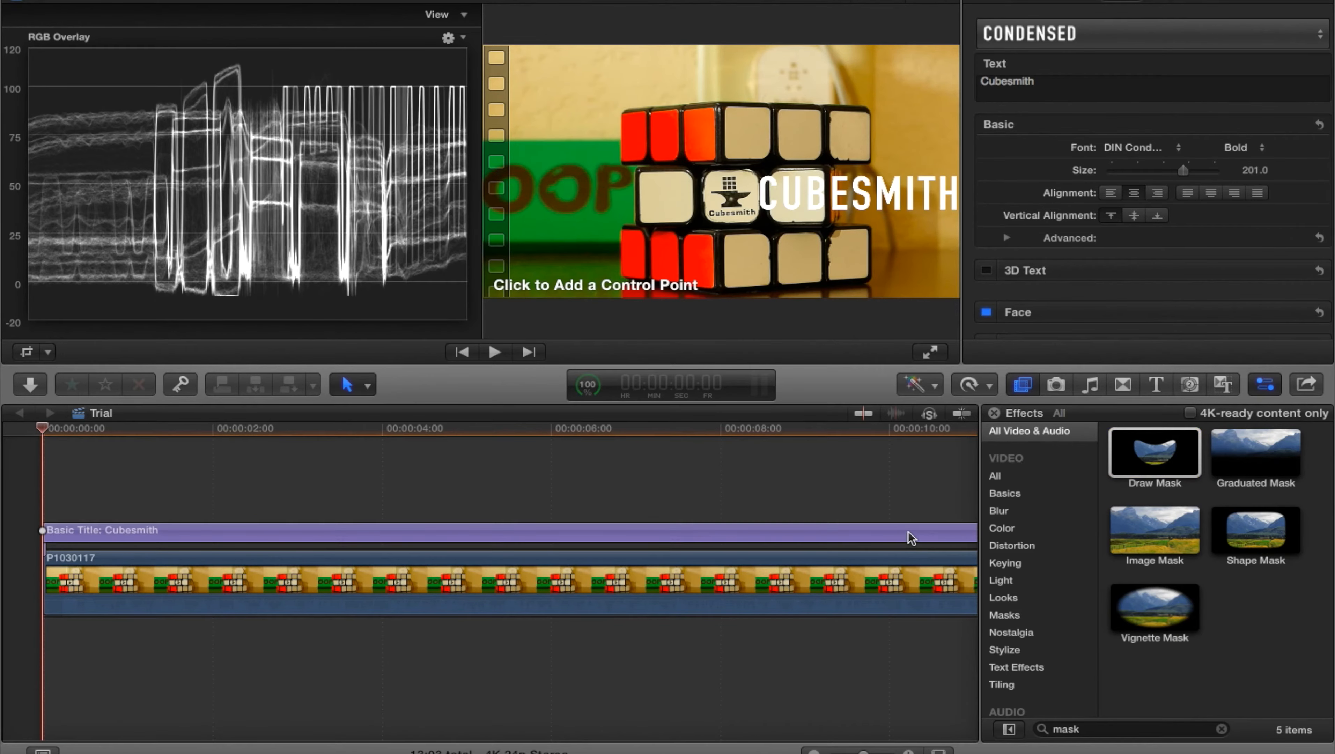
{"action": "left_click", "coordinate": [994, 413]}
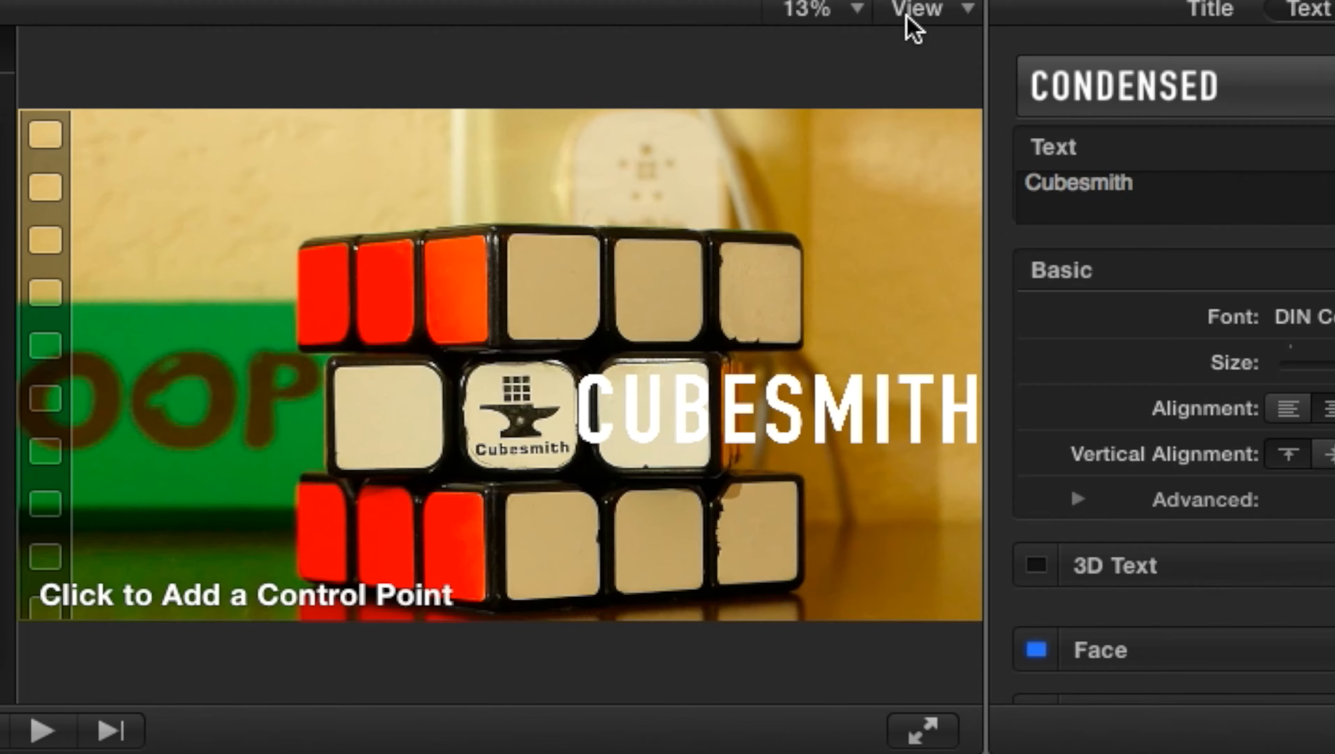
Step: Zoom the viewer to 25% and frame the cube's right edge together with the full Cubesmith title
{"action": "left_click", "coordinate": [953, 2]}
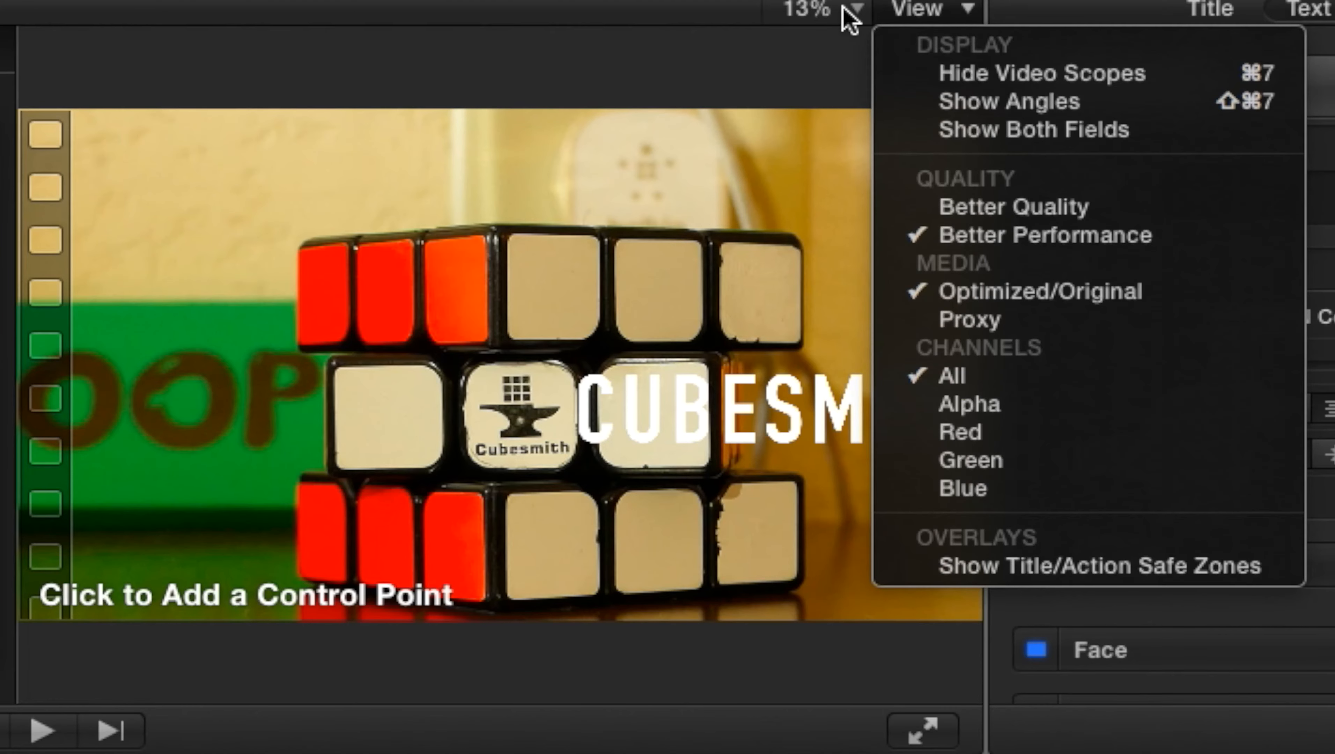
{"action": "left_click", "coordinate": [903, 2]}
{"action": "left_click", "coordinate": [863, 13]}
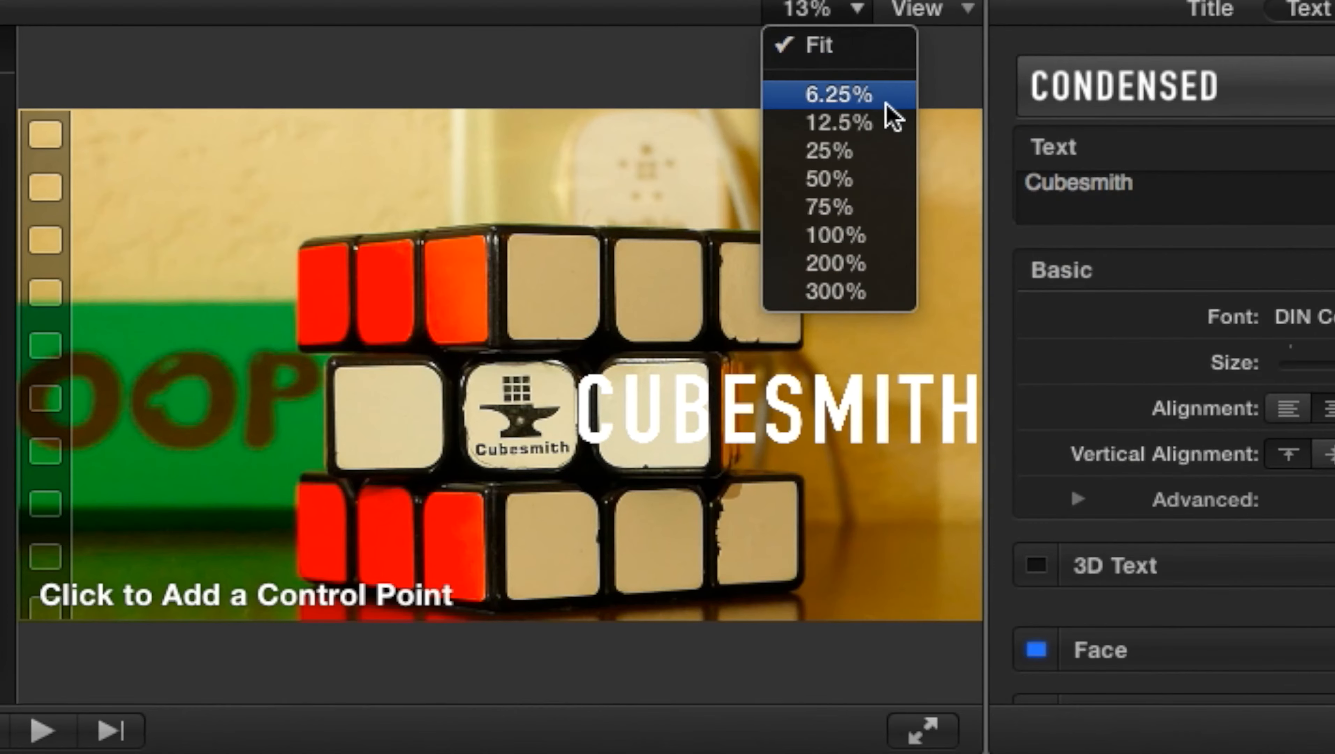
{"action": "left_click", "coordinate": [883, 153]}
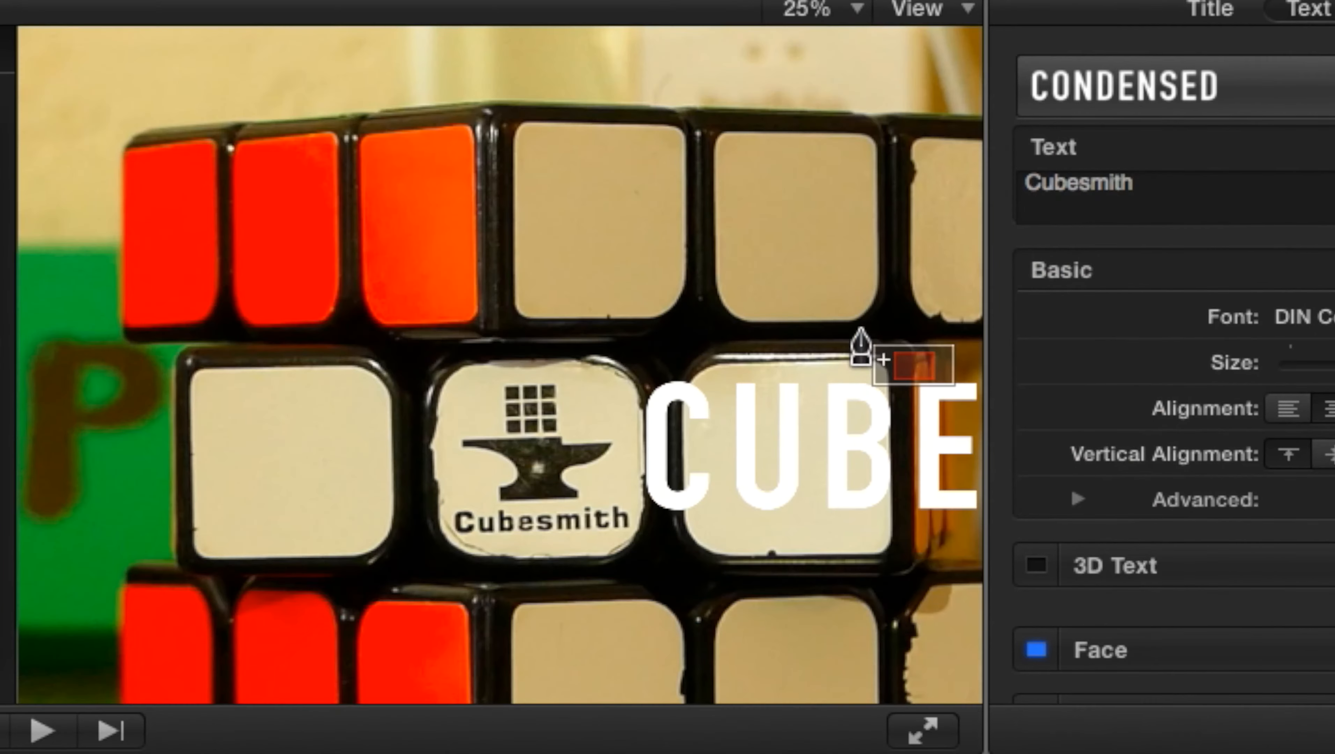
{"action": "left_click_drag", "start_coordinate": [900, 363], "coordinate": [799, 363]}
{"action": "left_click_drag", "start_coordinate": [894, 370], "coordinate": [945, 354]}
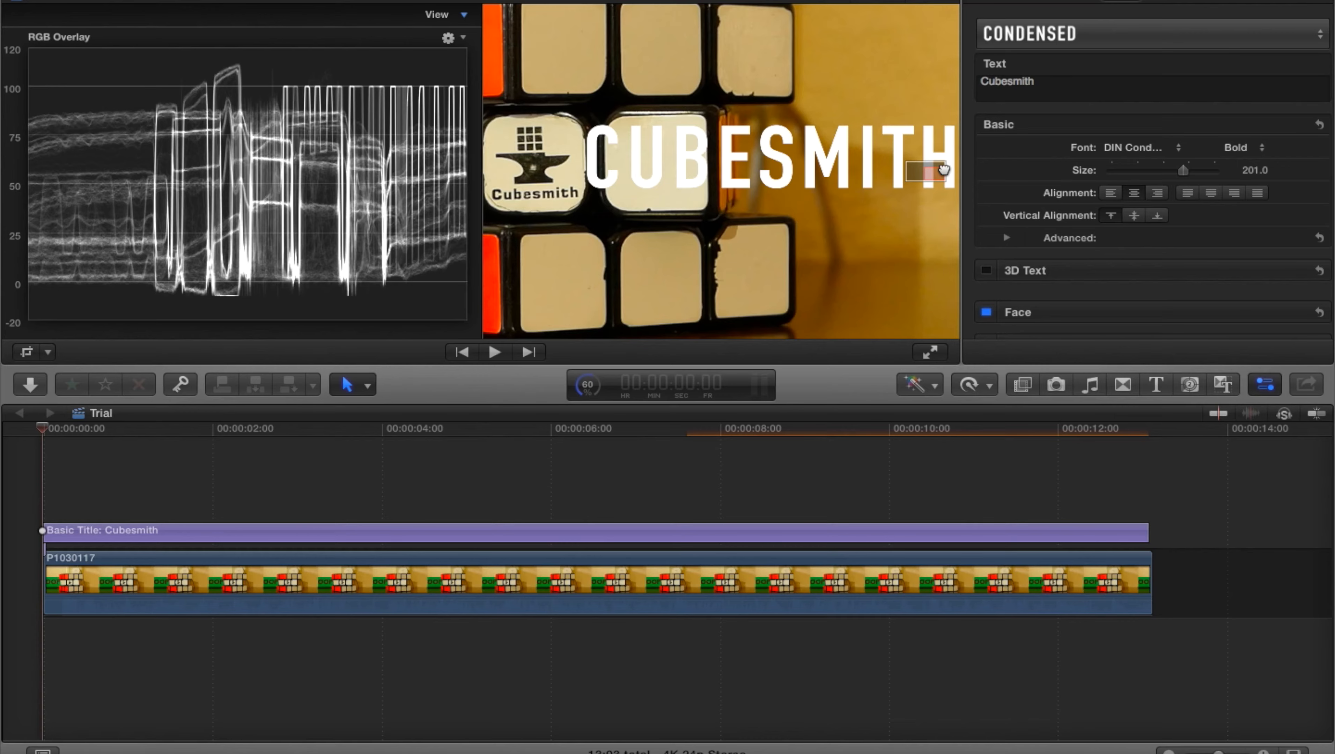
{"action": "left_click_drag", "start_coordinate": [944, 169], "coordinate": [943, 167]}
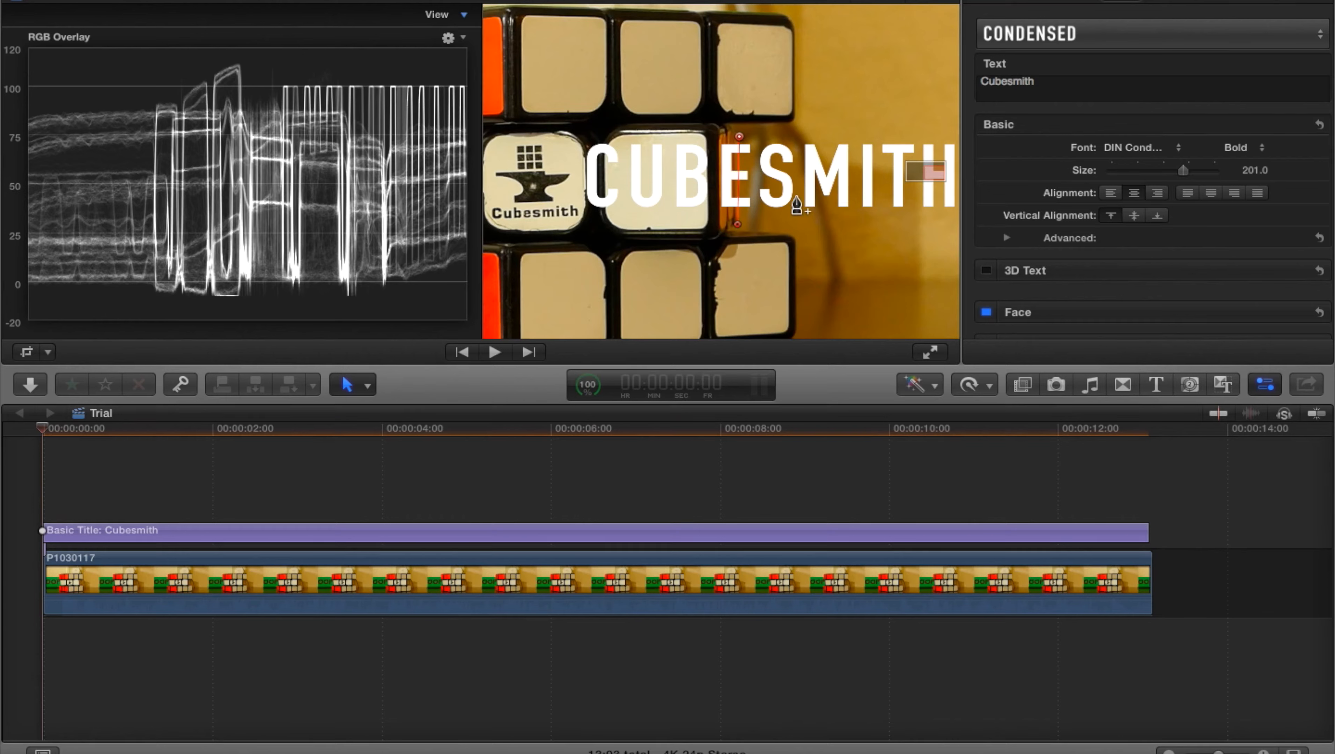
Step: Draw a closed four-point mask around the title text, running from the right edge of the cube's middle row to the end of the word
{"action": "key", "text": "super+z"}
{"action": "left_click", "coordinate": [736, 131]}
{"action": "left_click_drag", "start_coordinate": [940, 178], "coordinate": [974, 187]}
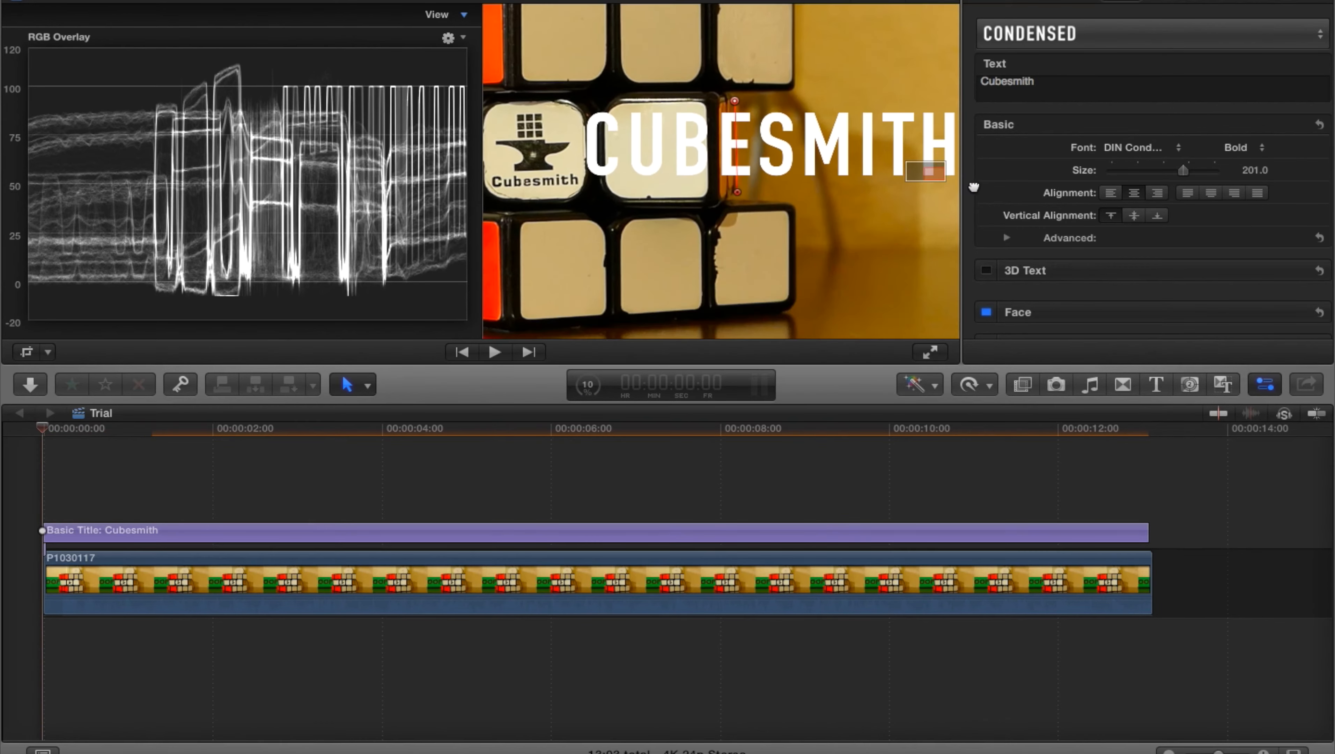
{"action": "left_click", "coordinate": [930, 184]}
{"action": "key", "text": "super+z"}
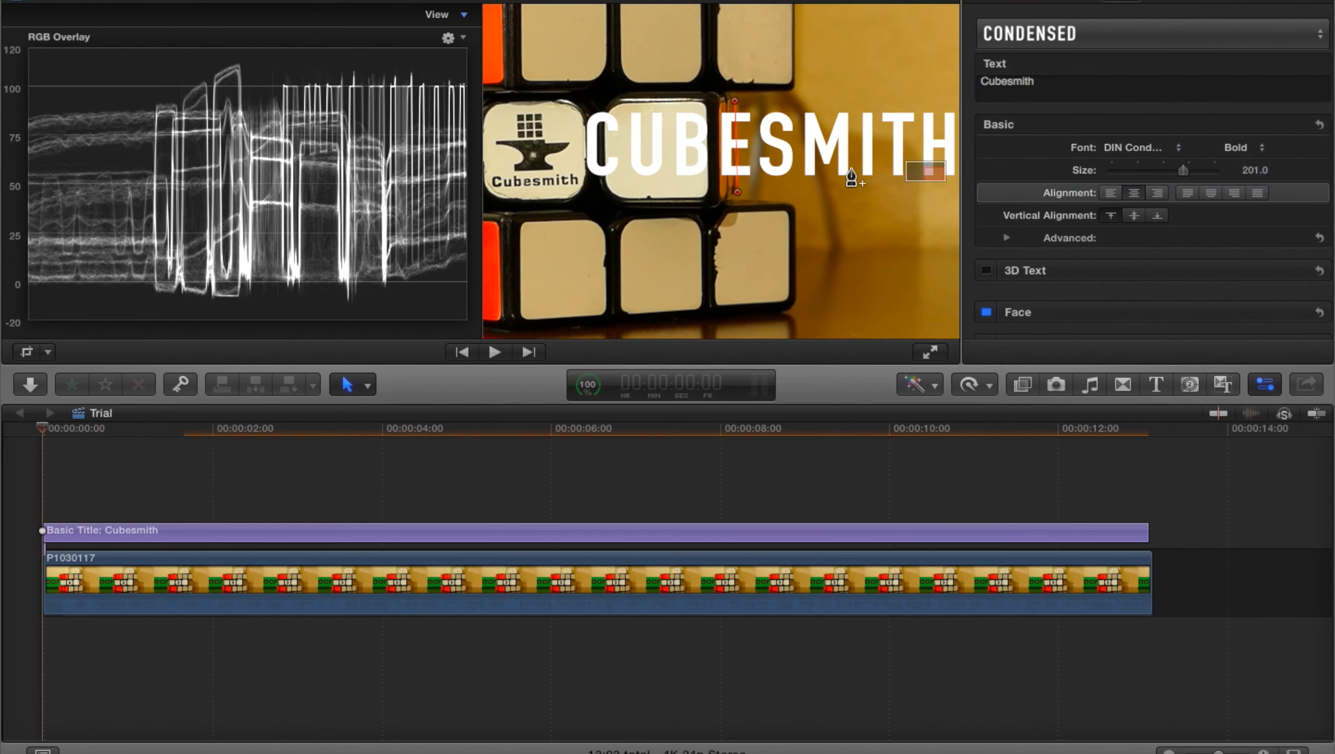
{"action": "left_click", "coordinate": [734, 101]}
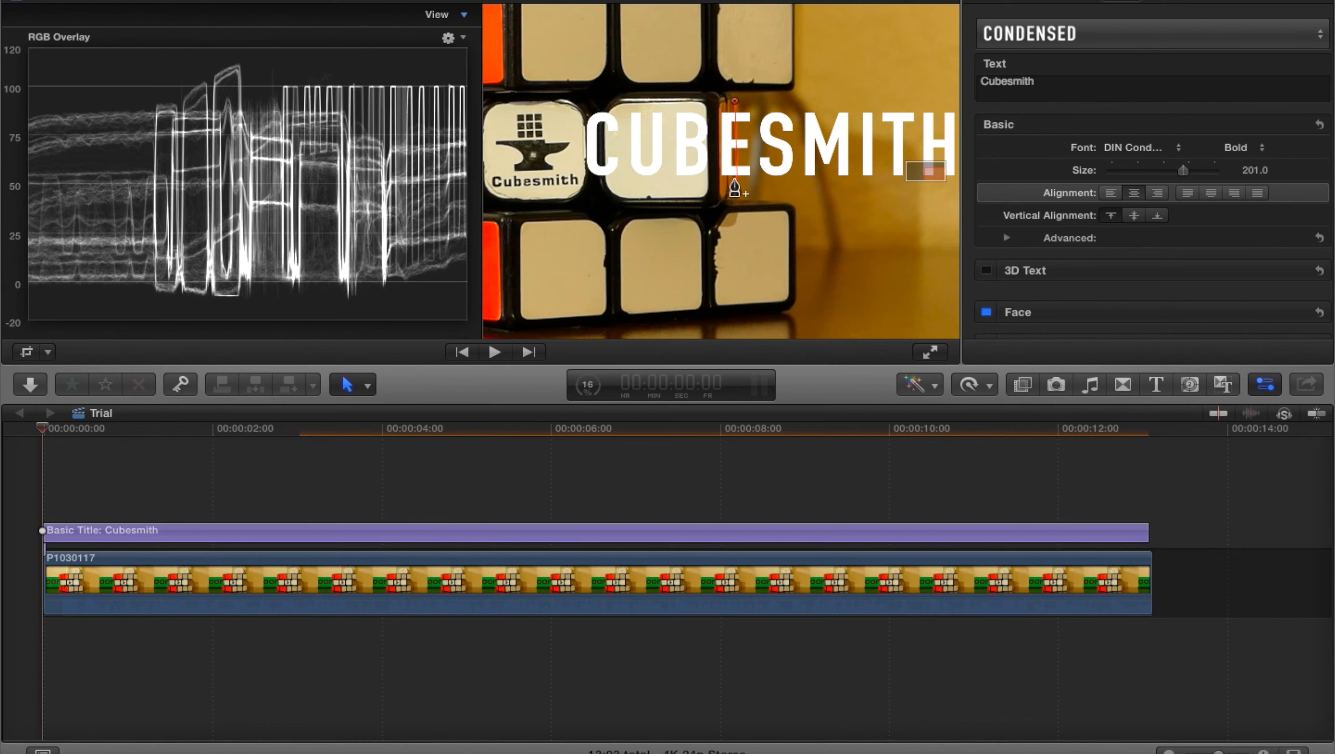
{"action": "left_click", "coordinate": [736, 191]}
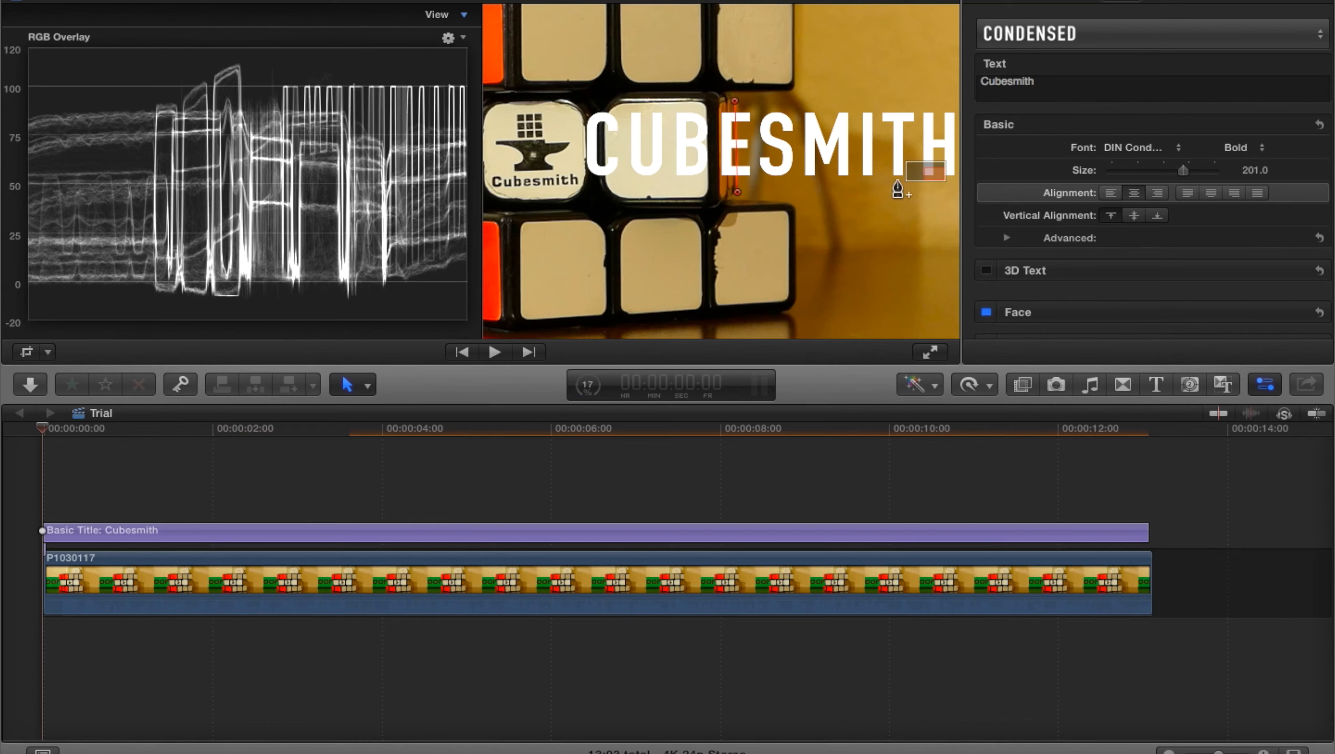
{"action": "left_click", "coordinate": [957, 200]}
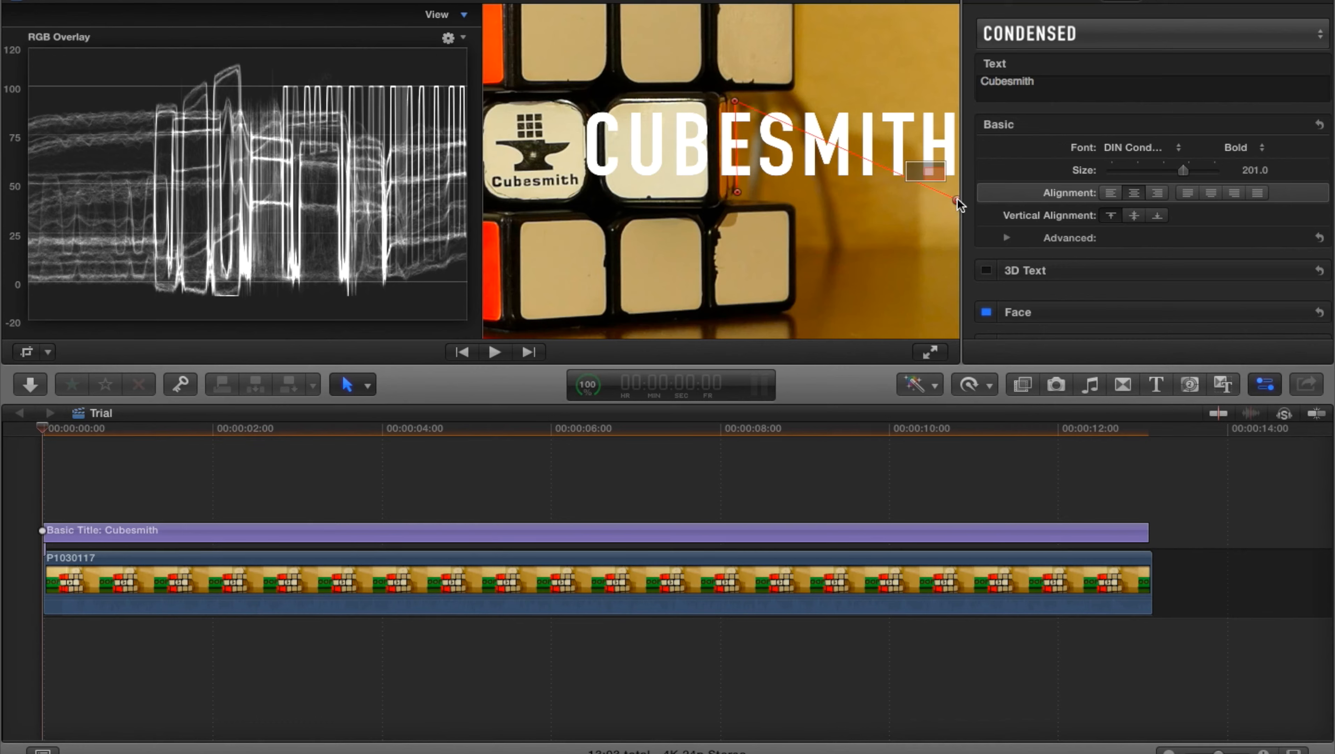
{"action": "key", "text": "super+z"}
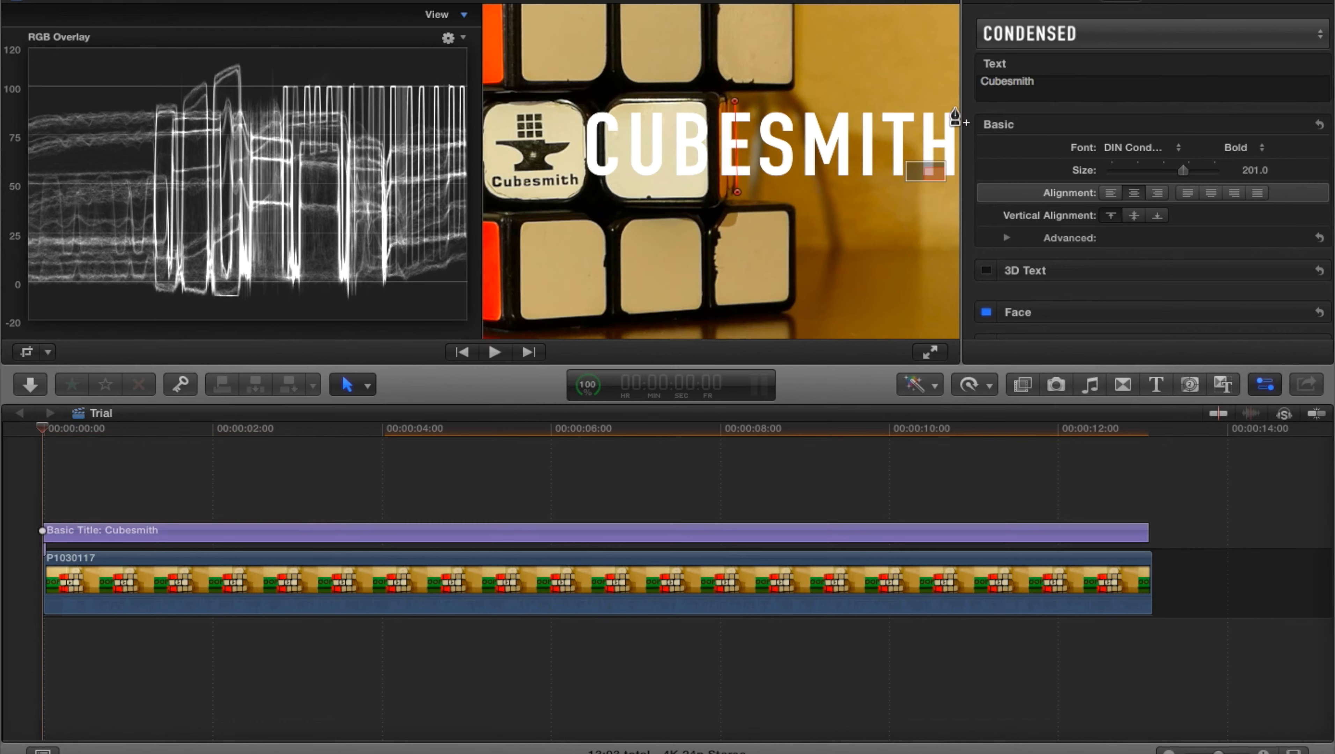
{"action": "left_click", "coordinate": [956, 105]}
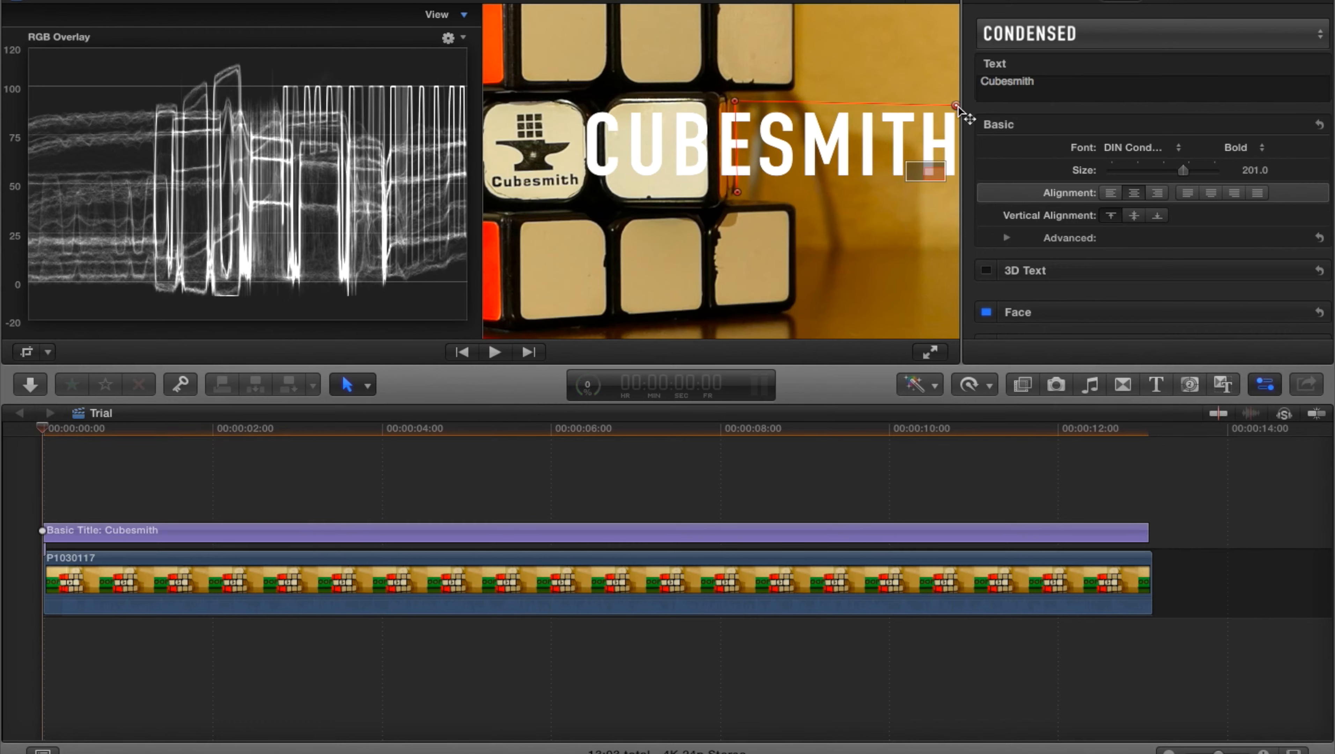
{"action": "left_click", "coordinate": [955, 195]}
{"action": "left_click", "coordinate": [738, 193]}
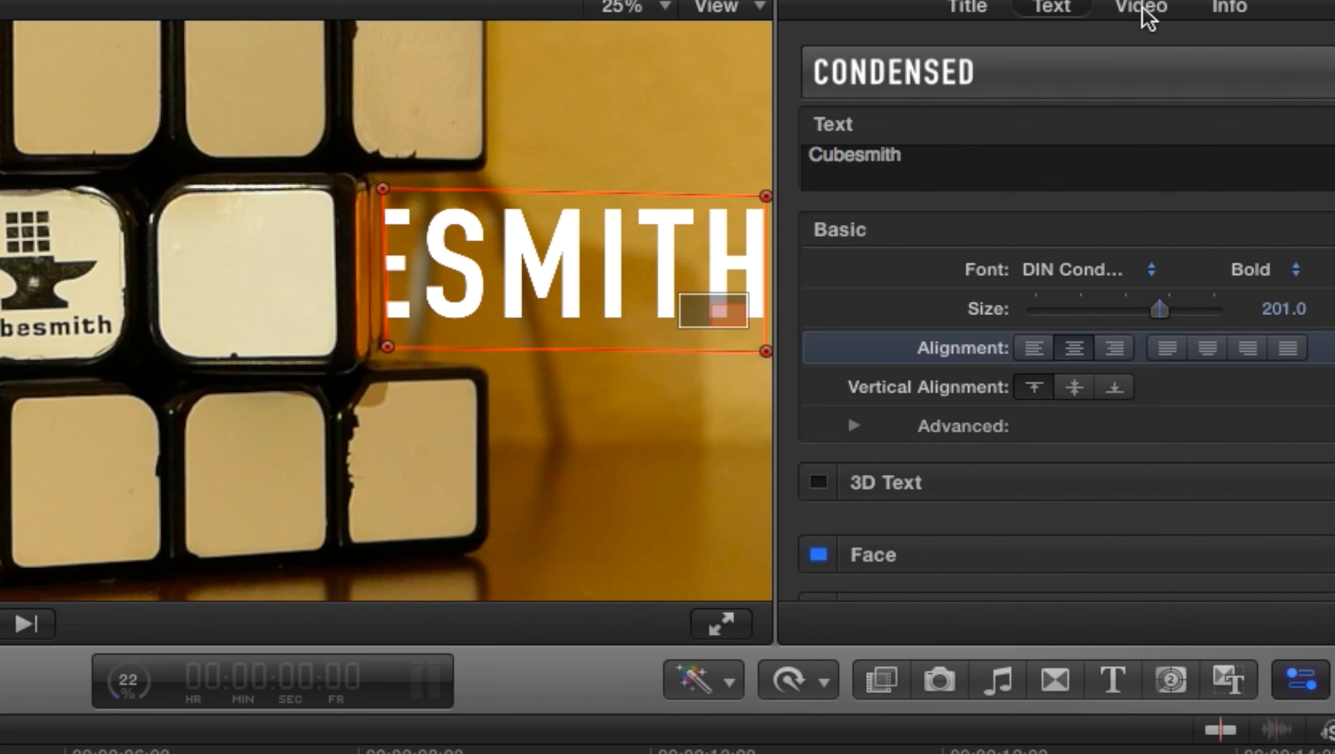
Step: Add keyframes to the title's Draw Mask parameters at the start of the timeline
{"action": "left_click", "coordinate": [1145, 17]}
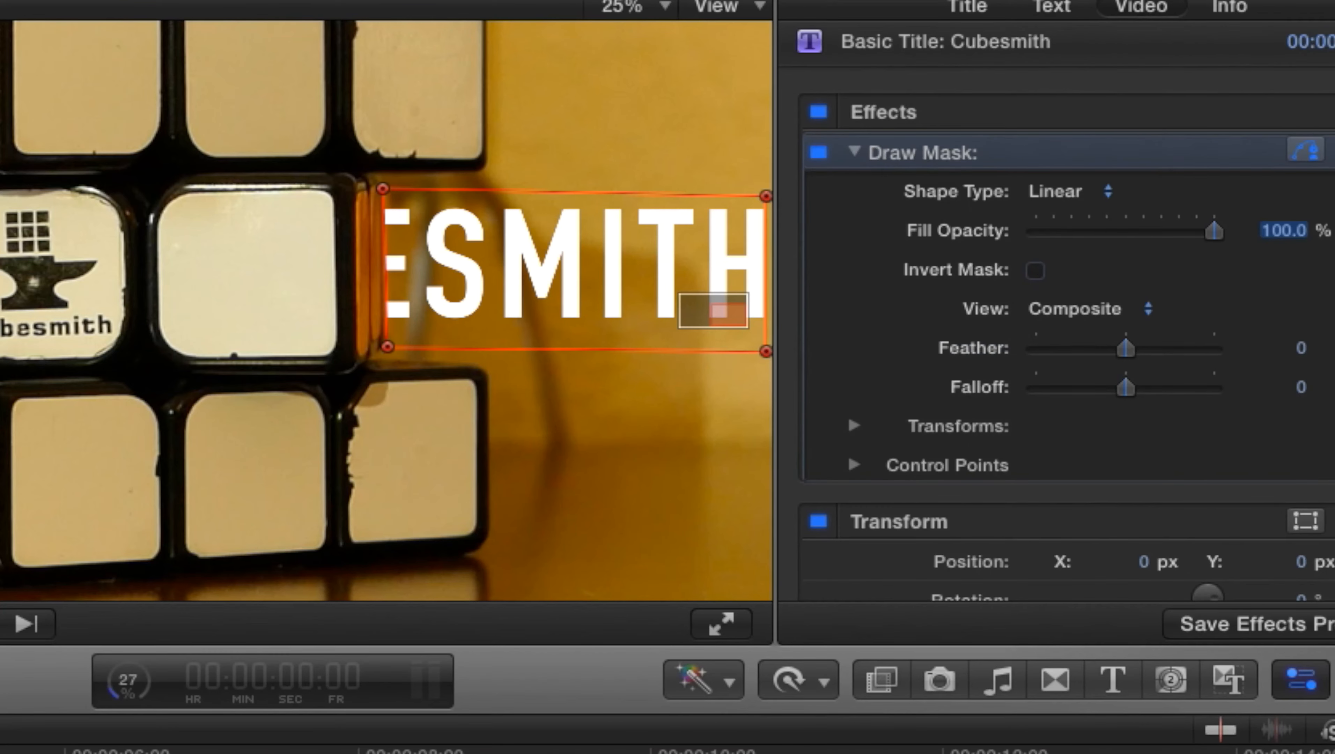
{"action": "left_click", "coordinate": [1331, 153]}
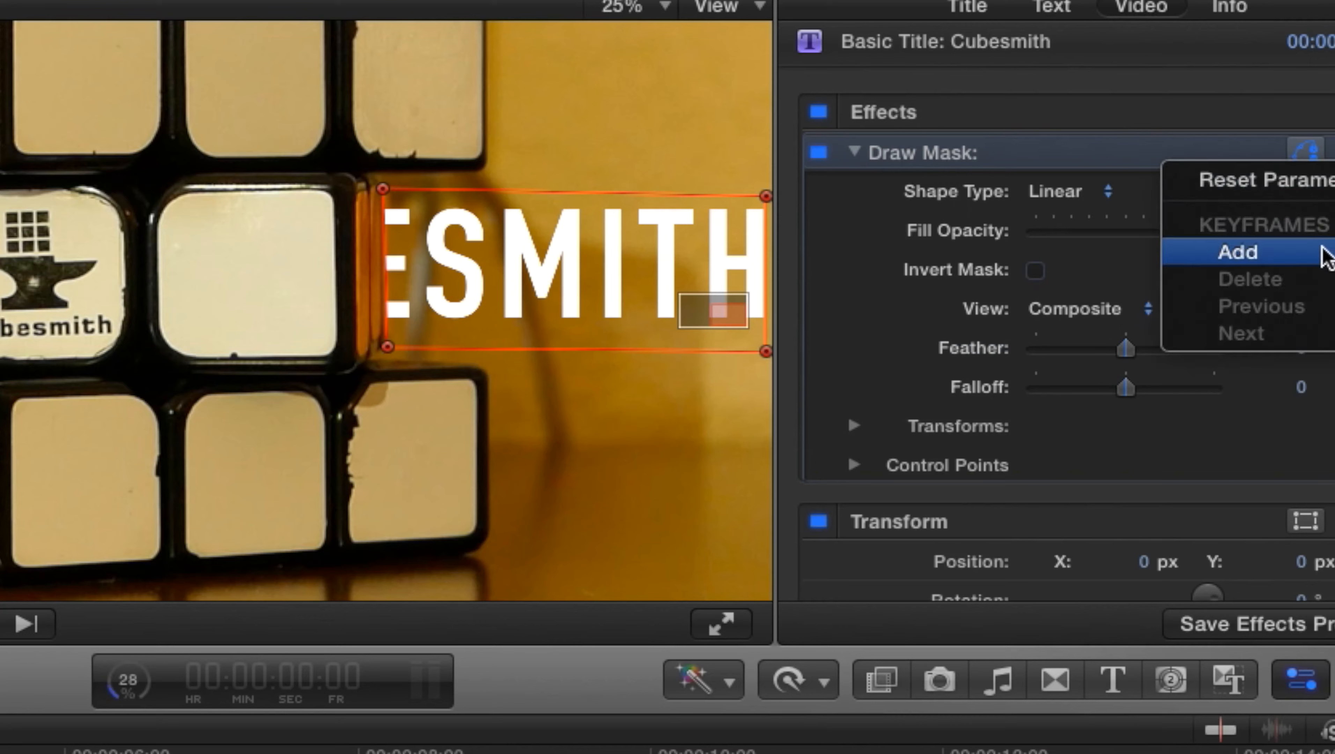
{"action": "left_click", "coordinate": [1318, 262]}
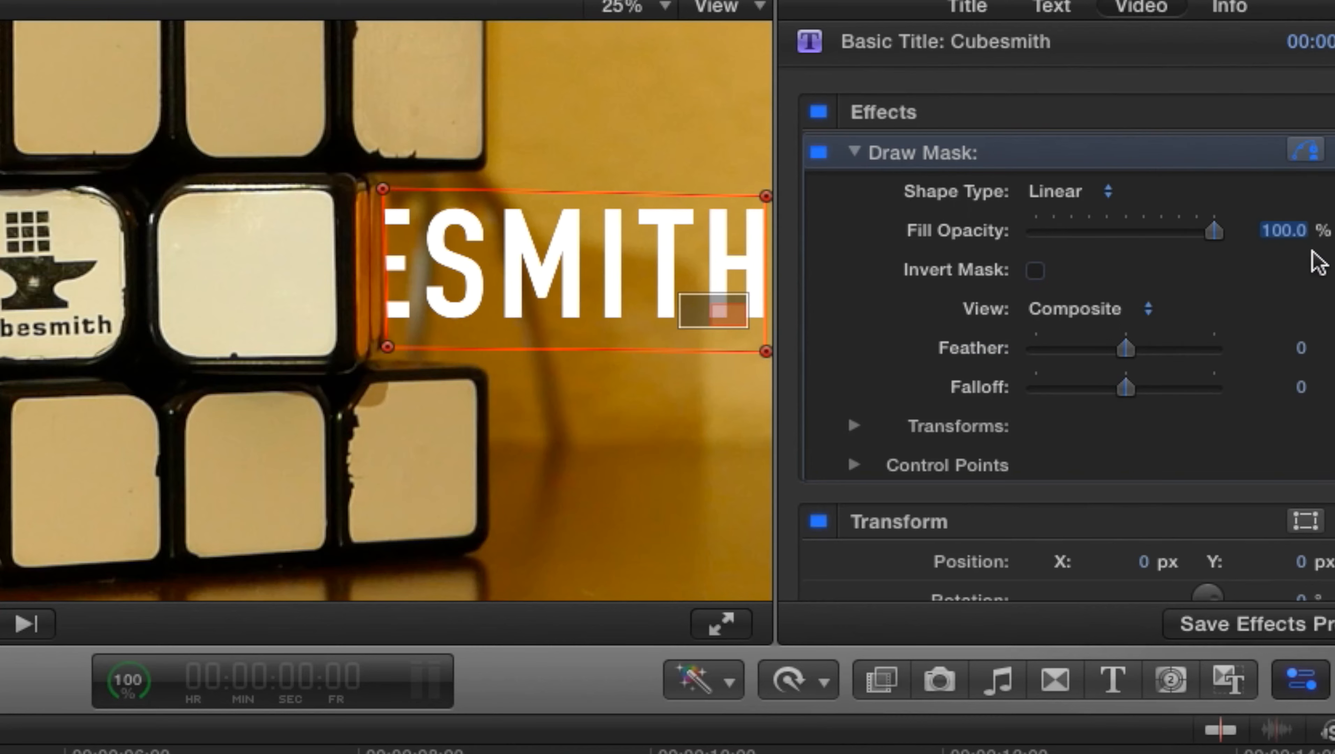
{"action": "left_click", "coordinate": [1304, 152]}
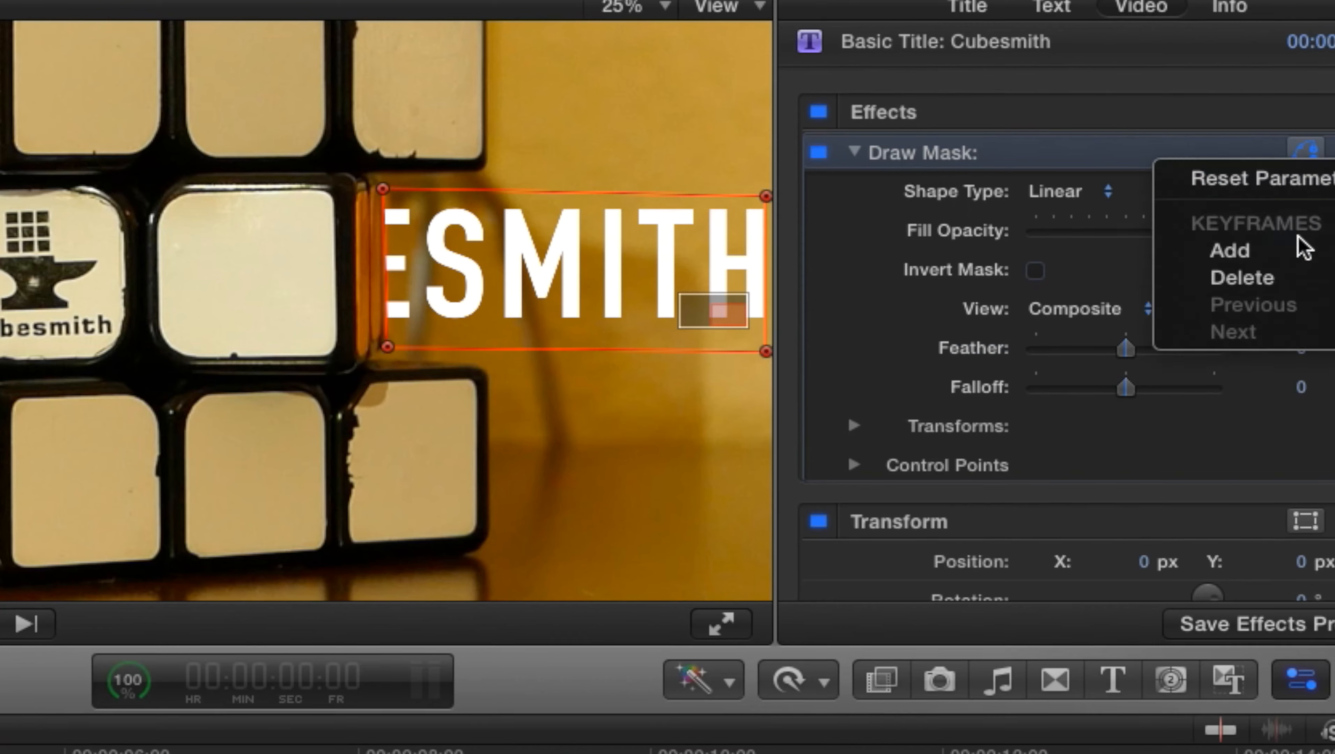
{"action": "left_click", "coordinate": [1309, 264]}
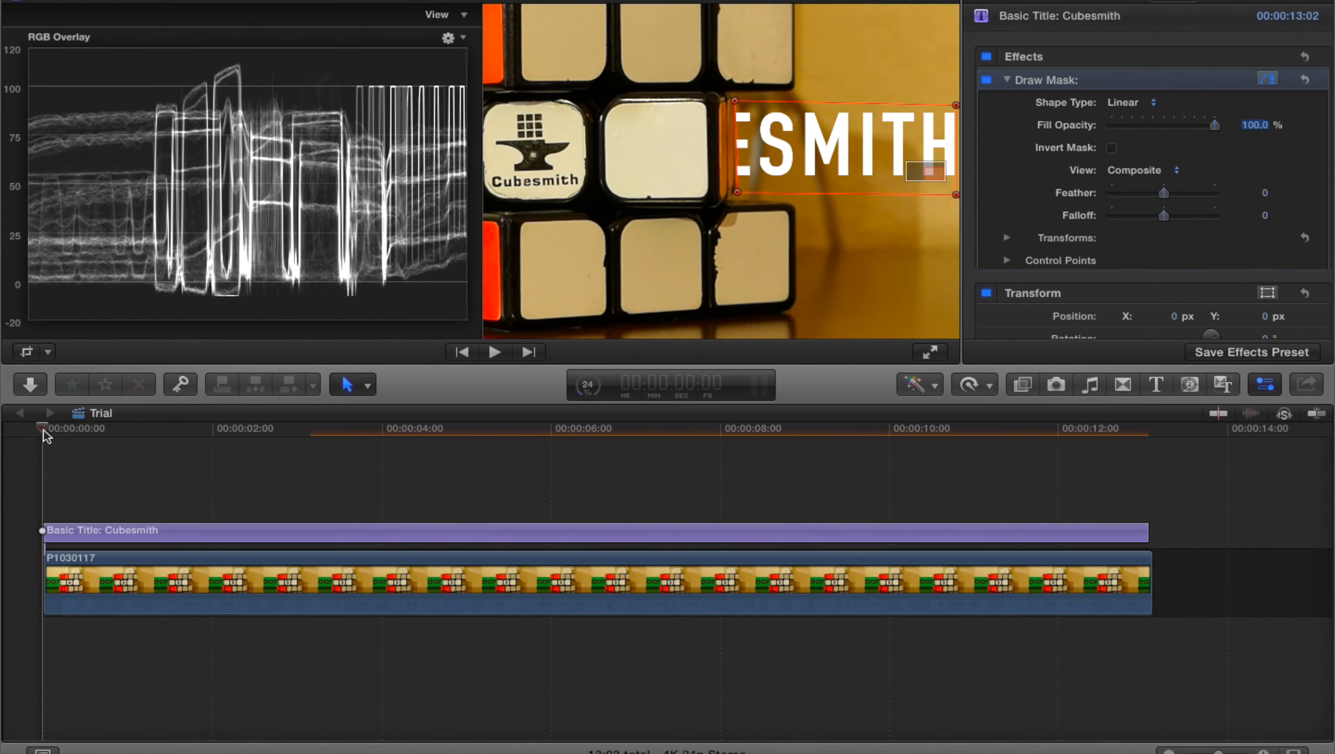
Step: At 2:14, move the mask's two left control points onto the right edge of the cube's middle row
{"action": "left_click_drag", "start_coordinate": [44, 430], "coordinate": [261, 429]}
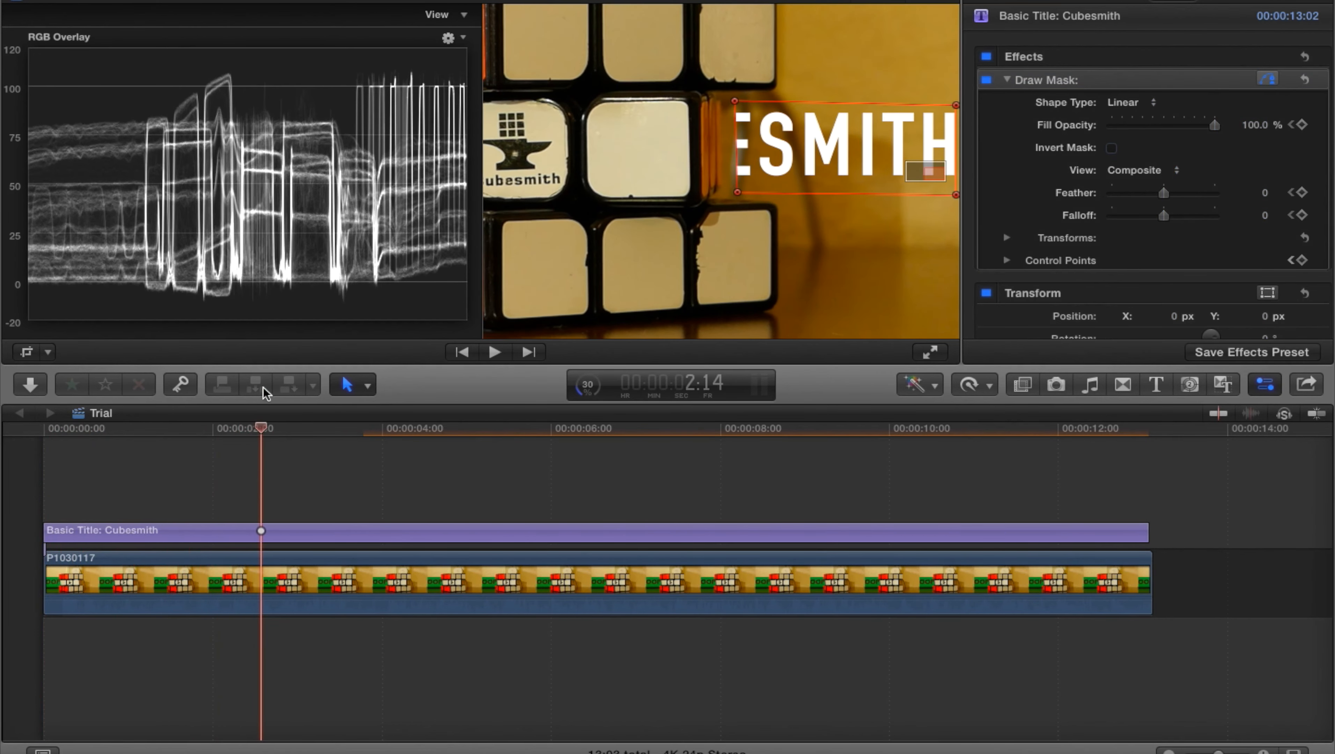
{"action": "left_click_drag", "start_coordinate": [740, 195], "coordinate": [721, 195]}
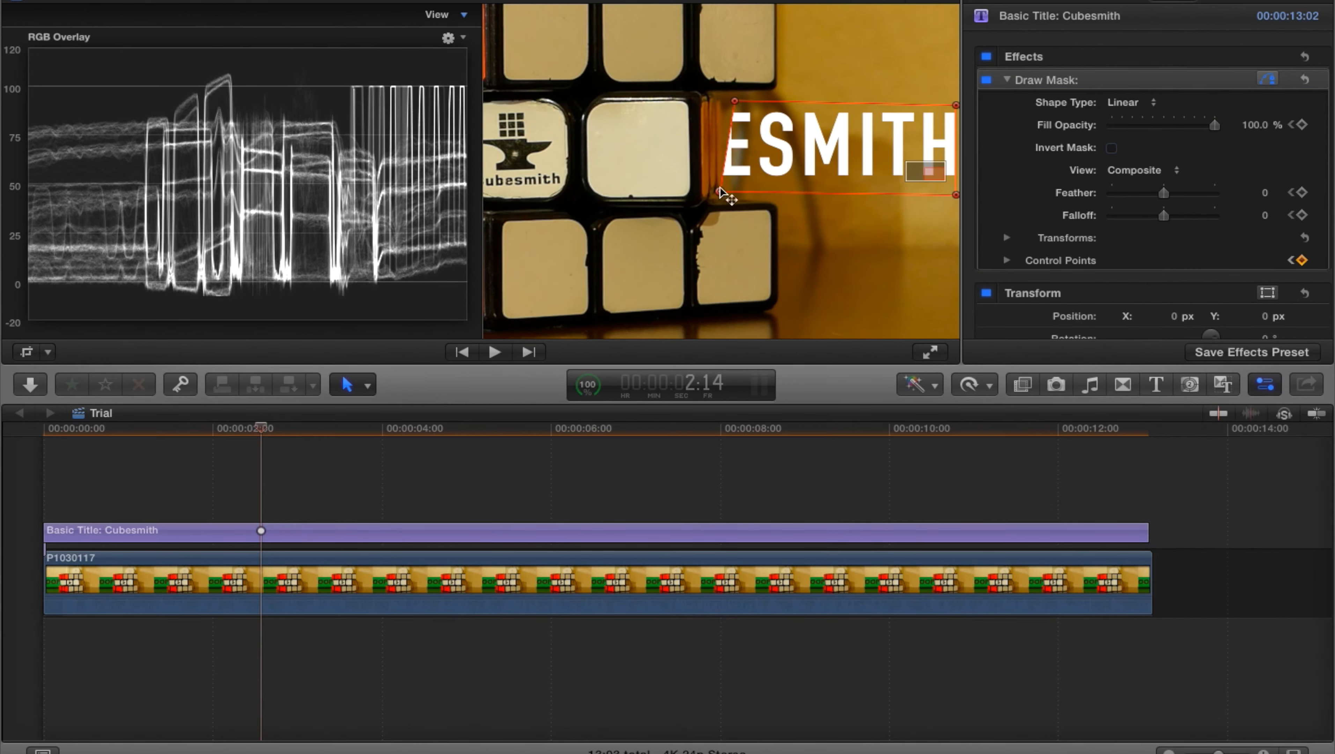
{"action": "left_click_drag", "start_coordinate": [736, 103], "coordinate": [713, 107]}
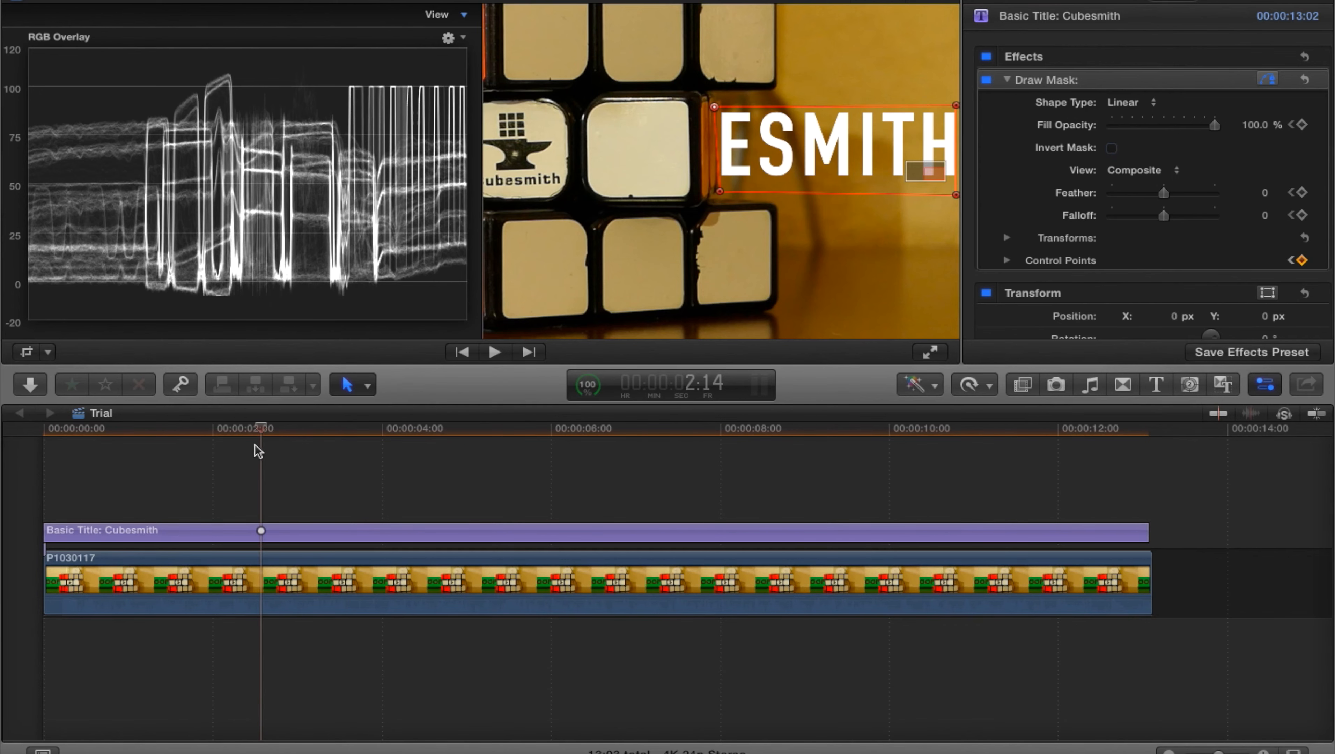
Step: Realign the mask's two left control points with the cube's middle-row edge at 5:03 and again at 6:01
{"action": "left_click_drag", "start_coordinate": [265, 436], "coordinate": [477, 428]}
{"action": "left_click_drag", "start_coordinate": [703, 189], "coordinate": [684, 187]}
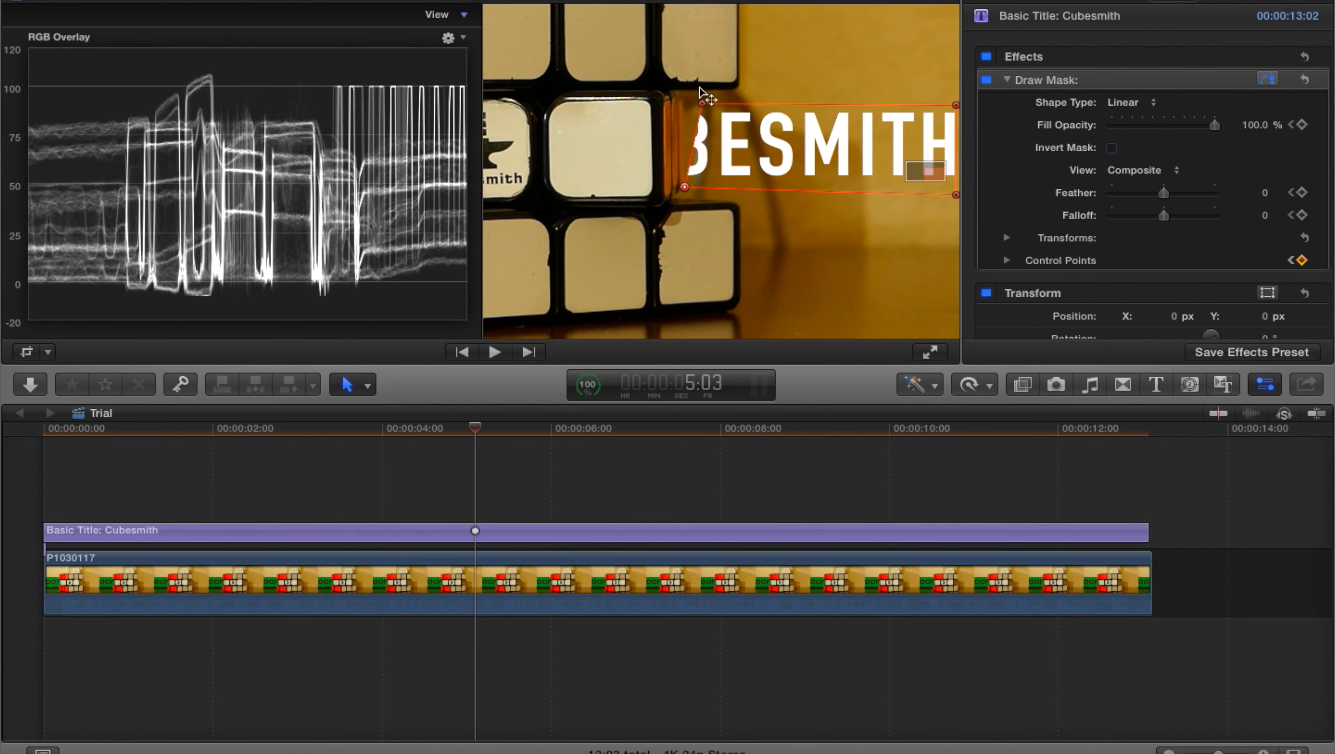
{"action": "left_click_drag", "start_coordinate": [702, 103], "coordinate": [687, 104]}
{"action": "left_click_drag", "start_coordinate": [477, 429], "coordinate": [555, 428]}
{"action": "left_click_drag", "start_coordinate": [684, 187], "coordinate": [670, 189]}
{"action": "left_click_drag", "start_coordinate": [687, 103], "coordinate": [669, 101]}
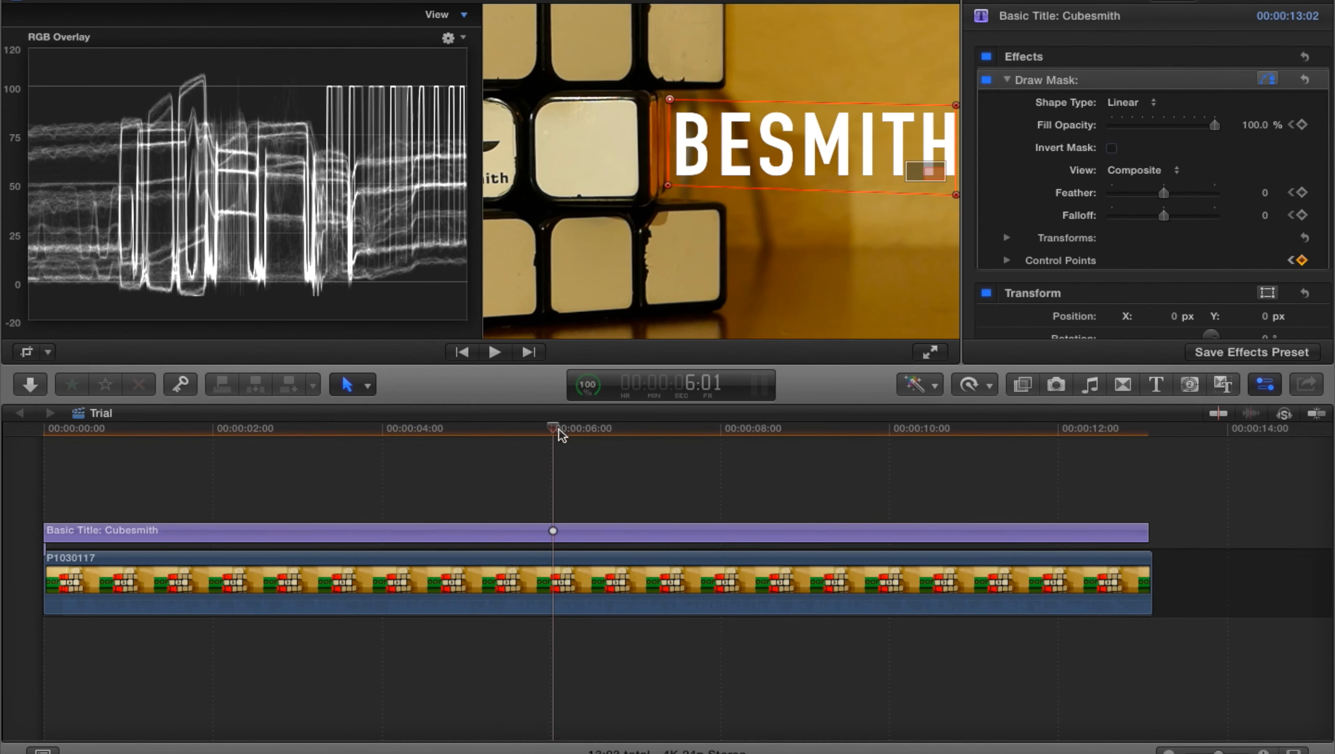
Step: Keep the mask's left side on the cube's middle-row edge by repositioning its two points at about 7:00 and at 8:00
{"action": "left_click_drag", "start_coordinate": [555, 429], "coordinate": [641, 429]}
{"action": "left_click_drag", "start_coordinate": [671, 189], "coordinate": [656, 190]}
{"action": "left_click_drag", "start_coordinate": [668, 101], "coordinate": [653, 99]}
{"action": "left_click_drag", "start_coordinate": [641, 428], "coordinate": [719, 428]}
{"action": "left_click_drag", "start_coordinate": [656, 190], "coordinate": [641, 188]}
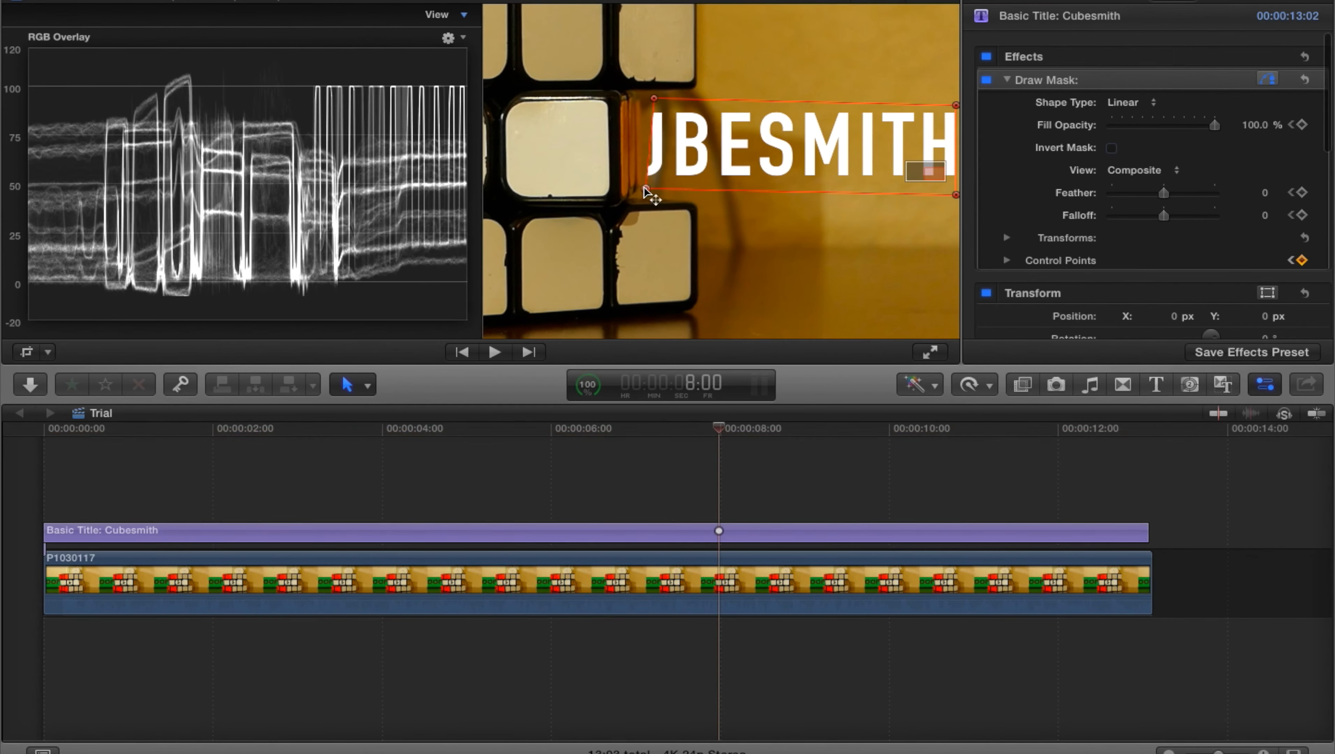
{"action": "left_click_drag", "start_coordinate": [653, 100], "coordinate": [640, 97]}
Step: Shift the mask's two left control points to follow the cube's middle-row edge at 9:04 and 10:12
{"action": "left_click_drag", "start_coordinate": [719, 429], "coordinate": [818, 427]}
{"action": "left_click_drag", "start_coordinate": [641, 188], "coordinate": [626, 188]}
{"action": "left_click_drag", "start_coordinate": [640, 97], "coordinate": [618, 99]}
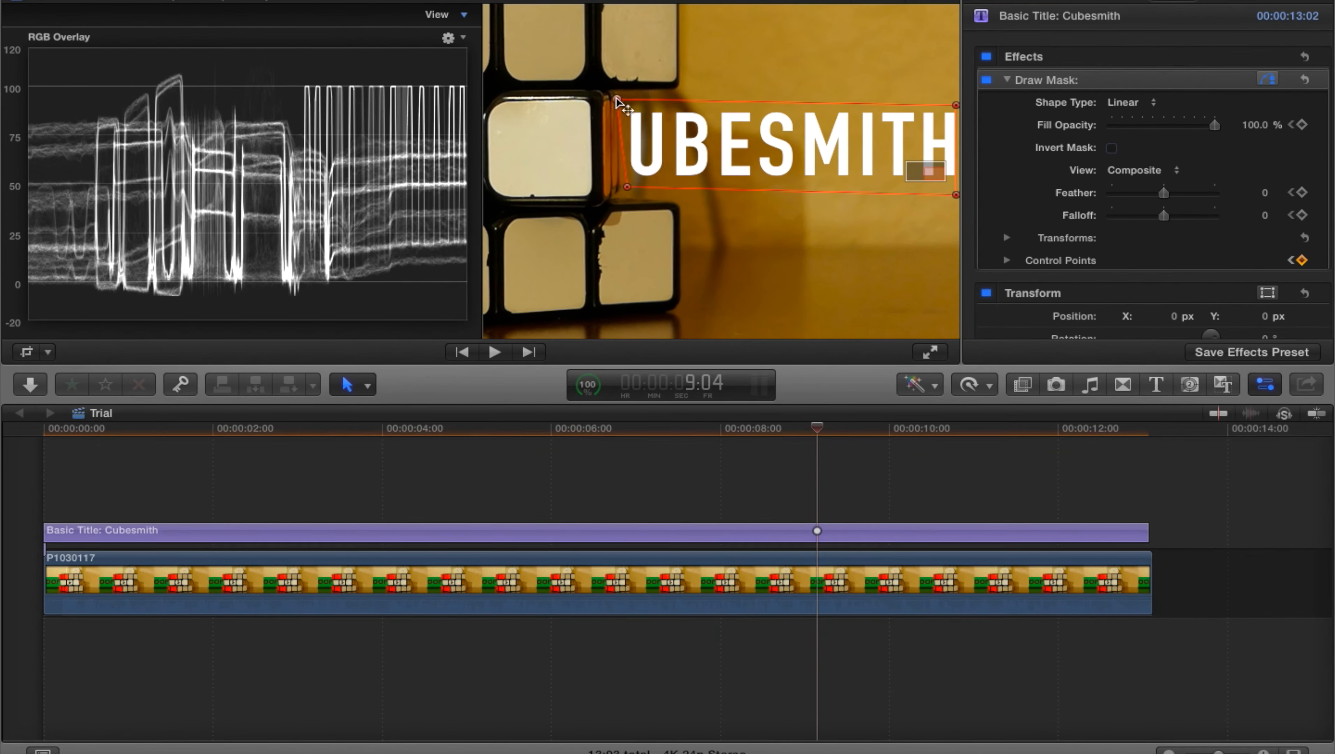
{"action": "left_click_drag", "start_coordinate": [626, 188], "coordinate": [623, 188]}
{"action": "left_click_drag", "start_coordinate": [819, 429], "coordinate": [934, 429]}
{"action": "left_click_drag", "start_coordinate": [622, 188], "coordinate": [602, 186]}
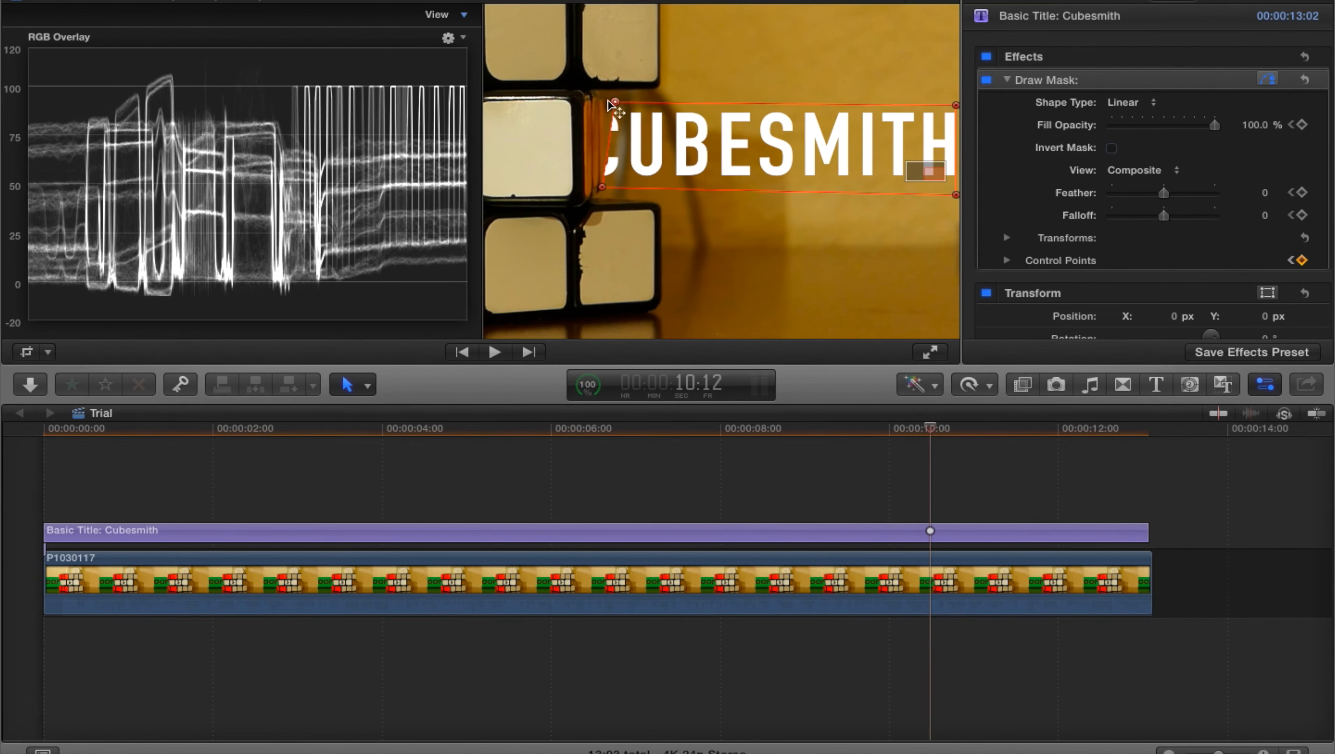
{"action": "left_click_drag", "start_coordinate": [618, 99], "coordinate": [602, 98]}
Step: At 13:01, move the mask's two left control points past the letter C to uncover the whole title
{"action": "left_click_drag", "start_coordinate": [933, 429], "coordinate": [1144, 446]}
{"action": "left_click_drag", "start_coordinate": [602, 187], "coordinate": [586, 186]}
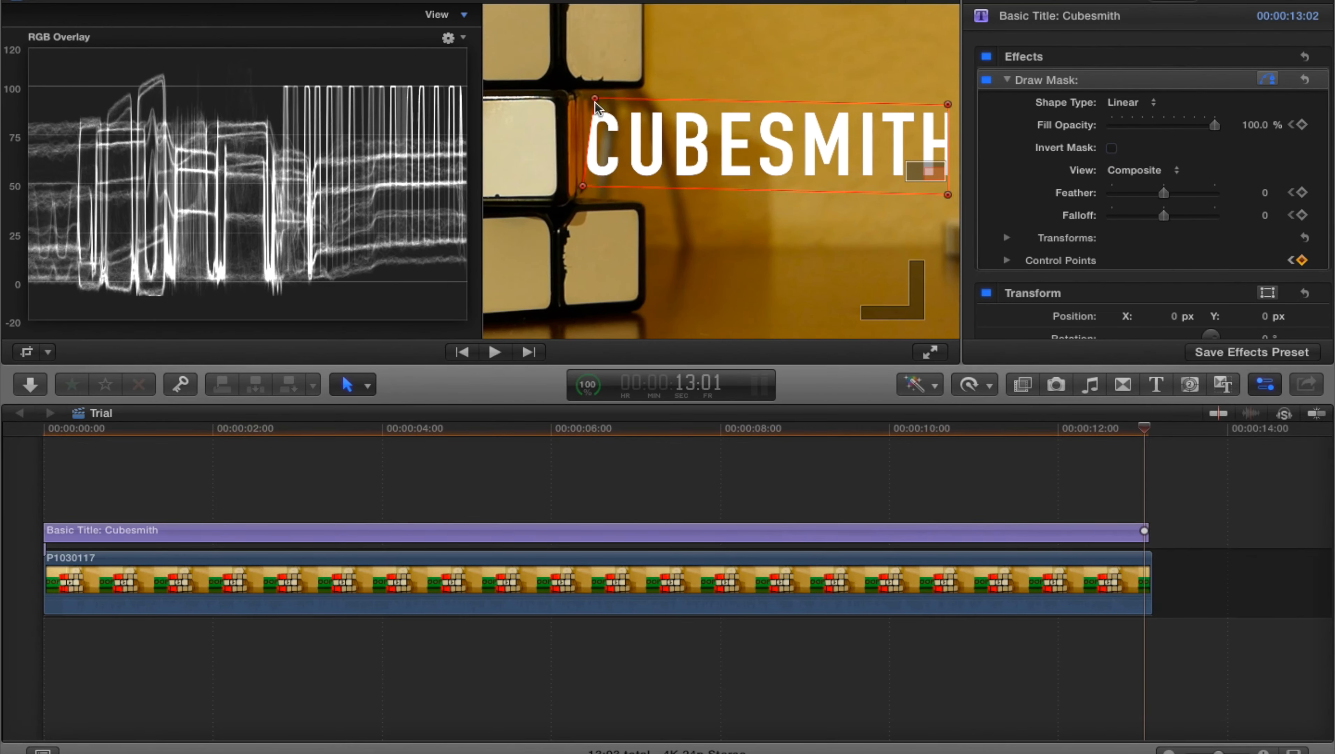
{"action": "left_click_drag", "start_coordinate": [602, 98], "coordinate": [586, 97]}
Step: Play back the text reveal and correct the mask's upper left control point at 11:08
{"action": "key", "text": "space"}
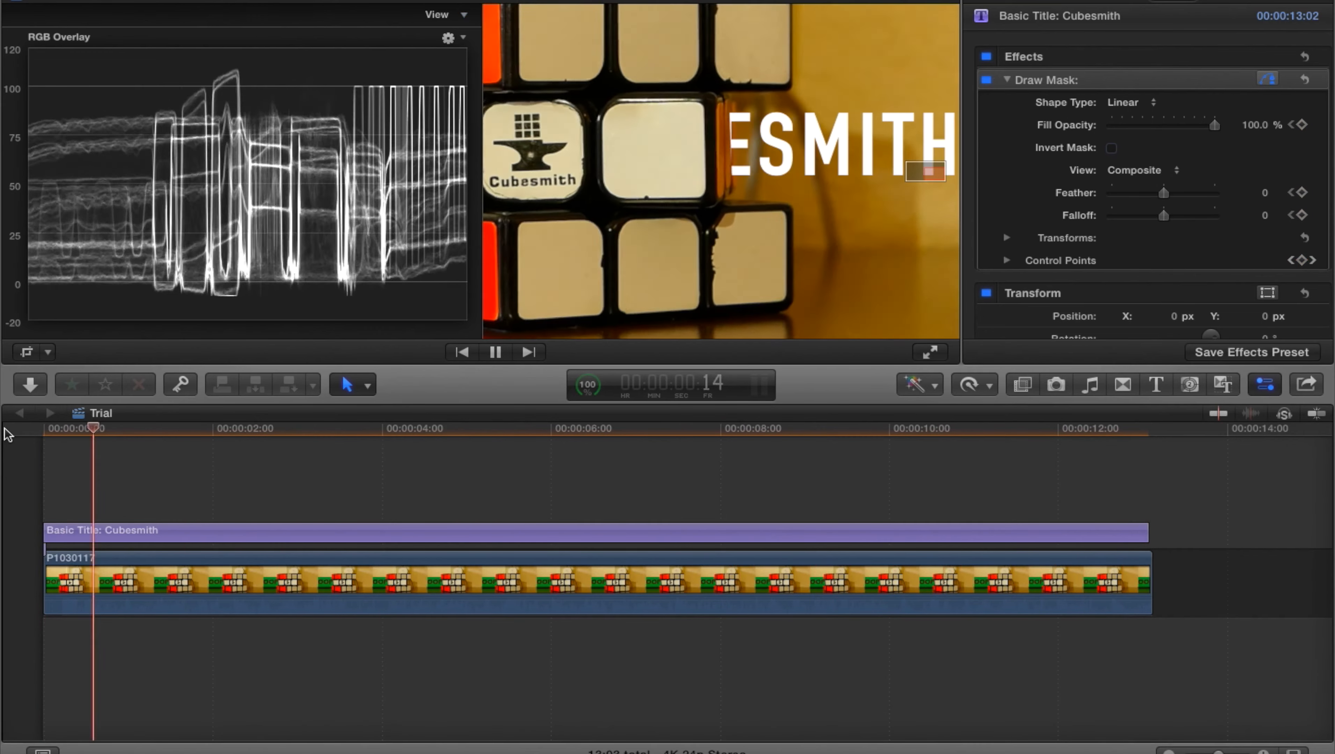
{"action": "key", "text": "space"}
{"action": "left_click_drag", "start_coordinate": [597, 98], "coordinate": [601, 98]}
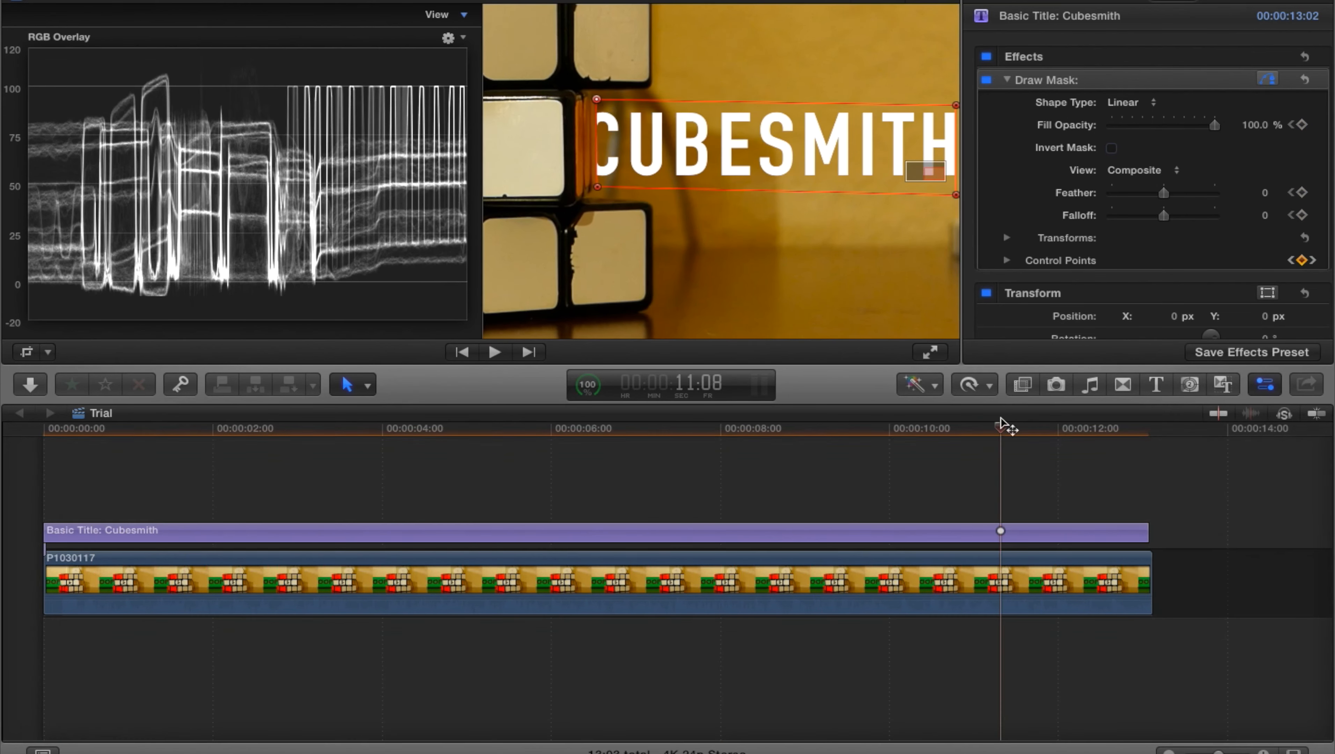
{"action": "left_click_drag", "start_coordinate": [1002, 429], "coordinate": [1138, 439]}
Step: Fit the whole frame in the viewer and watch the finished reveal full screen from the start
{"action": "key", "text": "Home"}
{"action": "left_click", "coordinate": [901, 15]}
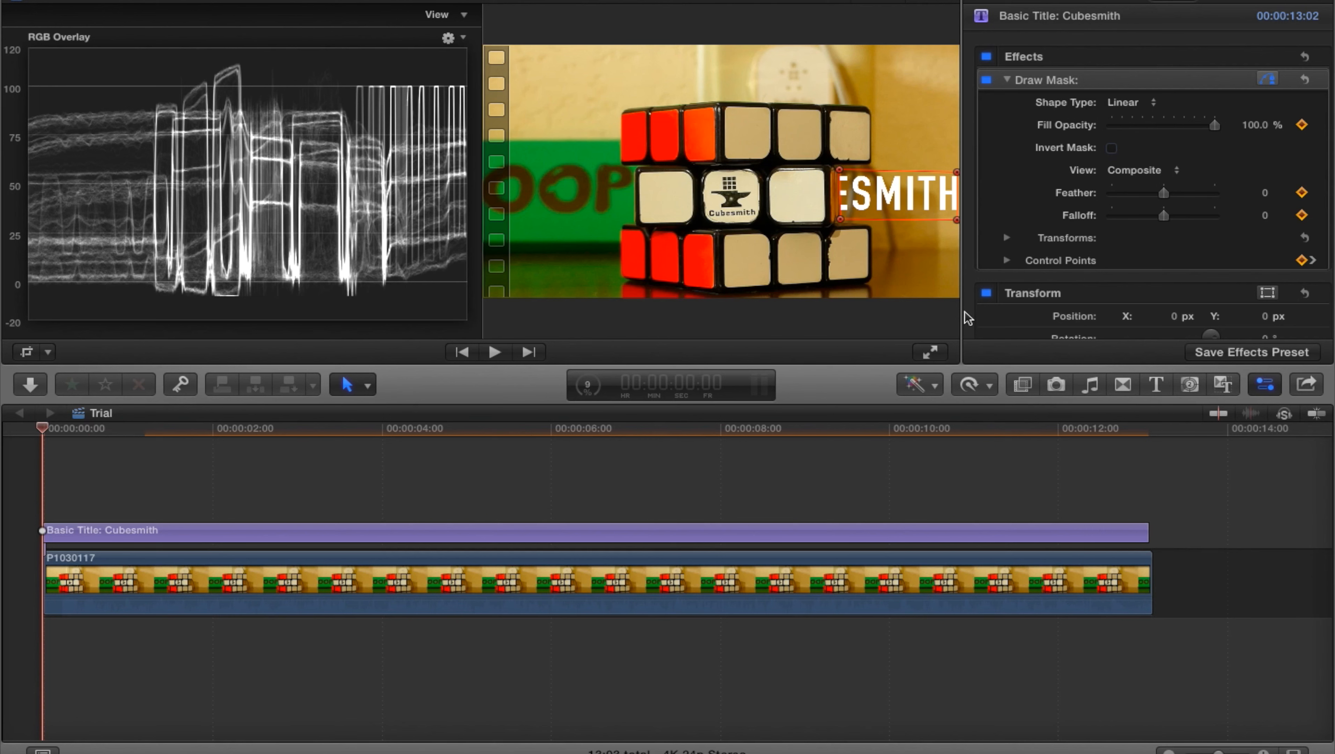
{"action": "left_click", "coordinate": [925, 358]}
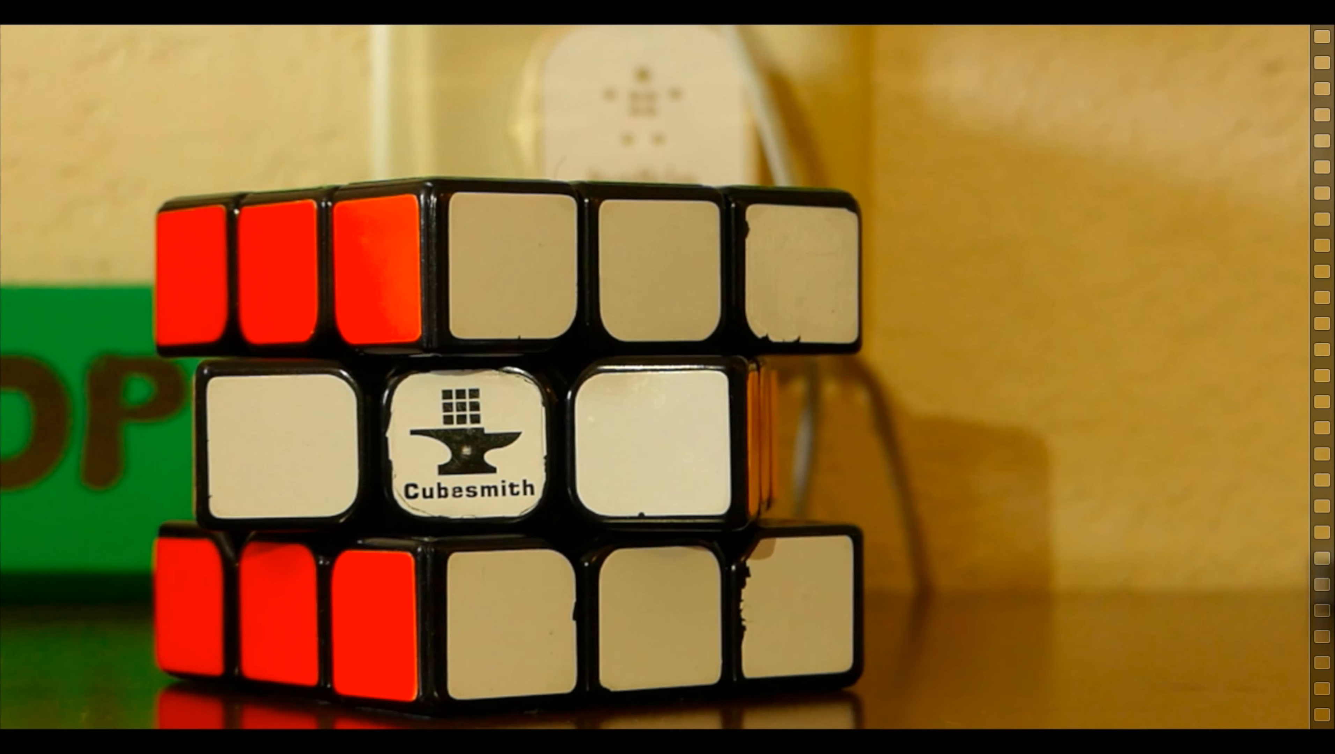
{"action": "key", "text": "Escape"}
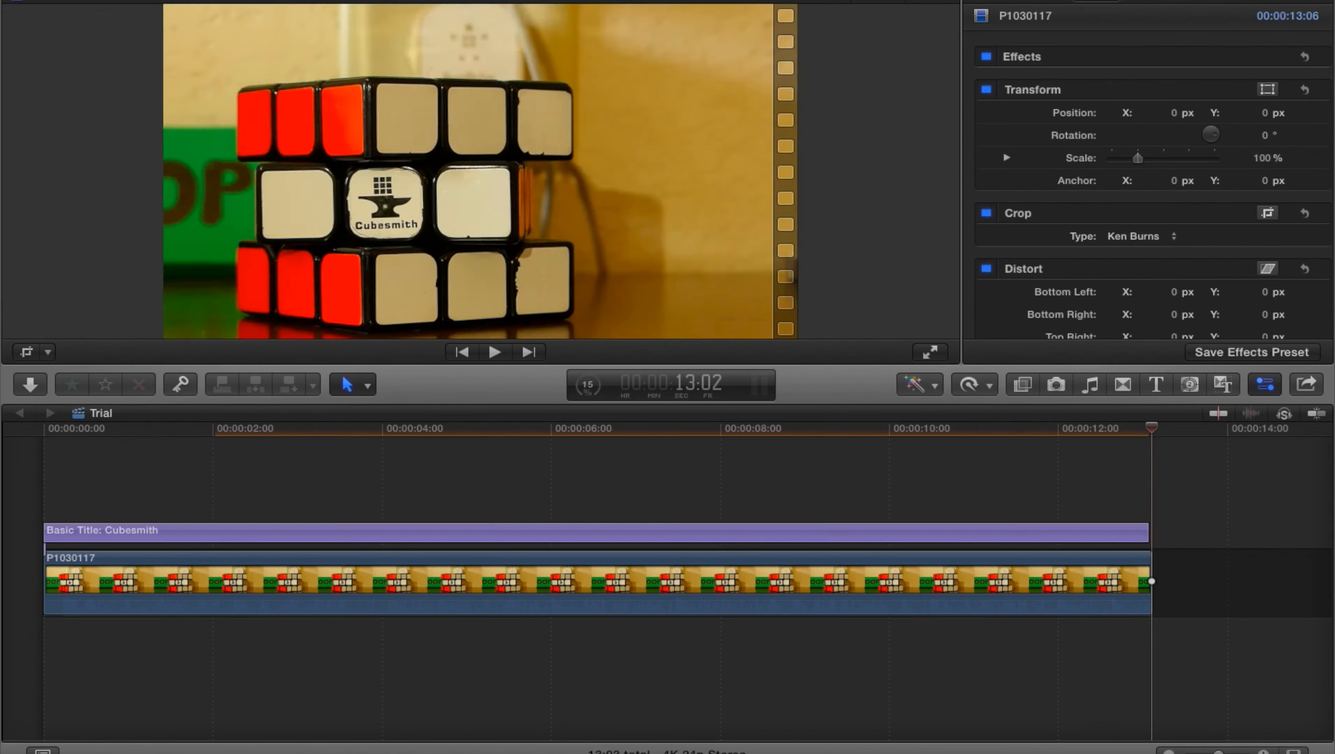
Step: Return the playhead to the start of the timeline and review the title's Draw Mask settings
{"action": "left_click", "coordinate": [64, 497]}
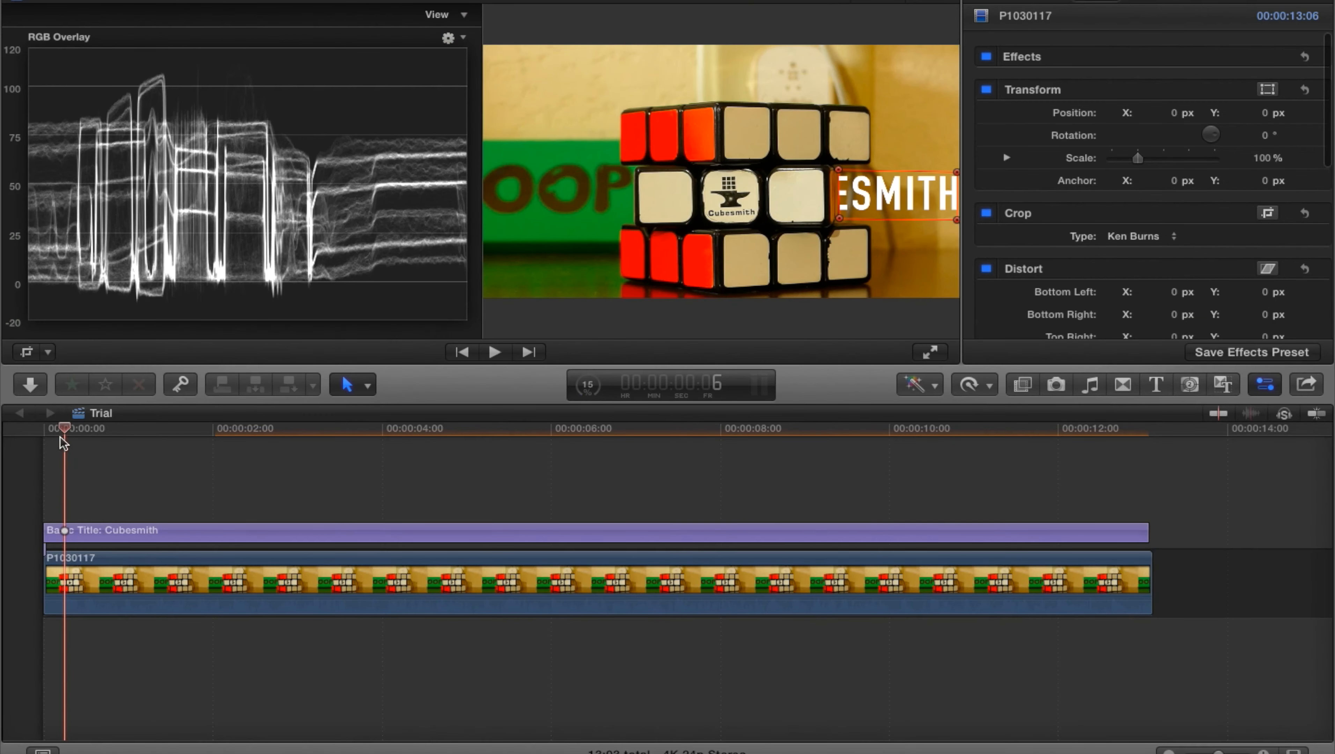
{"action": "left_click_drag", "start_coordinate": [64, 432], "coordinate": [24, 435]}
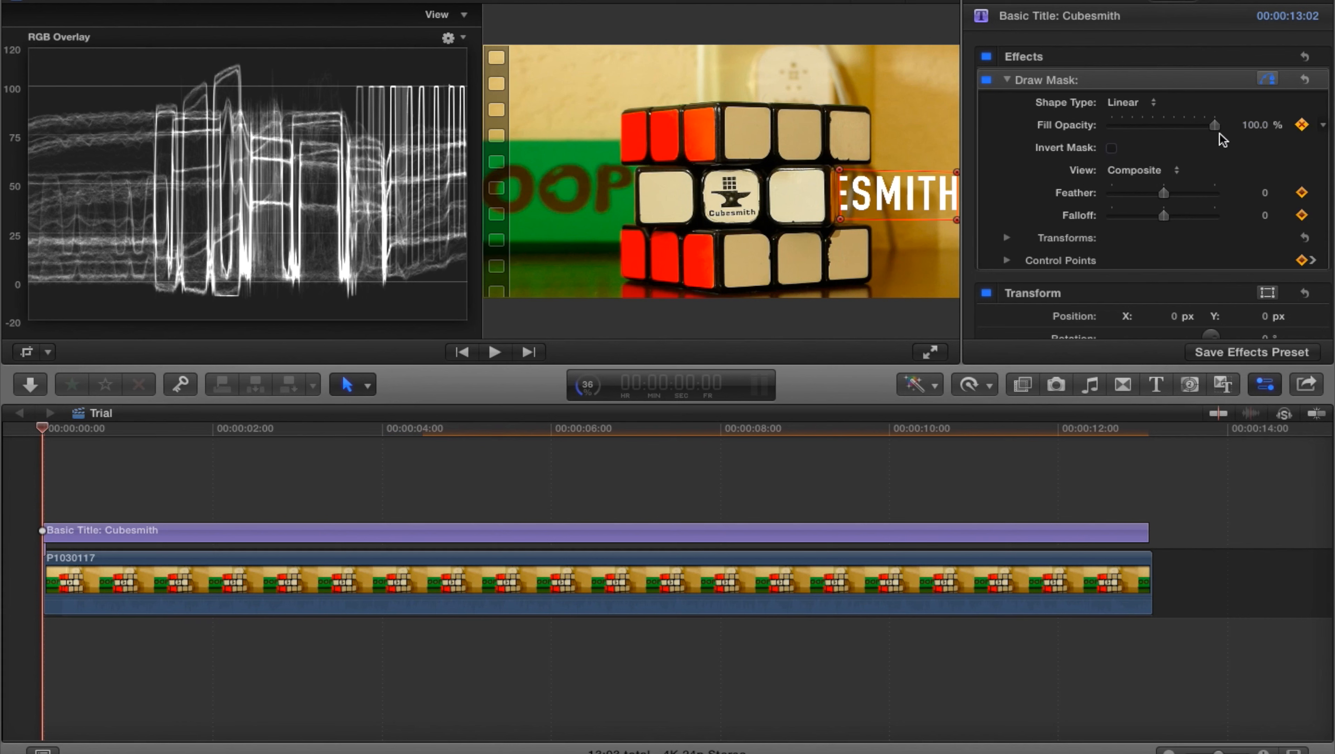
{"action": "left_click_drag", "start_coordinate": [1217, 128], "coordinate": [1270, 152]}
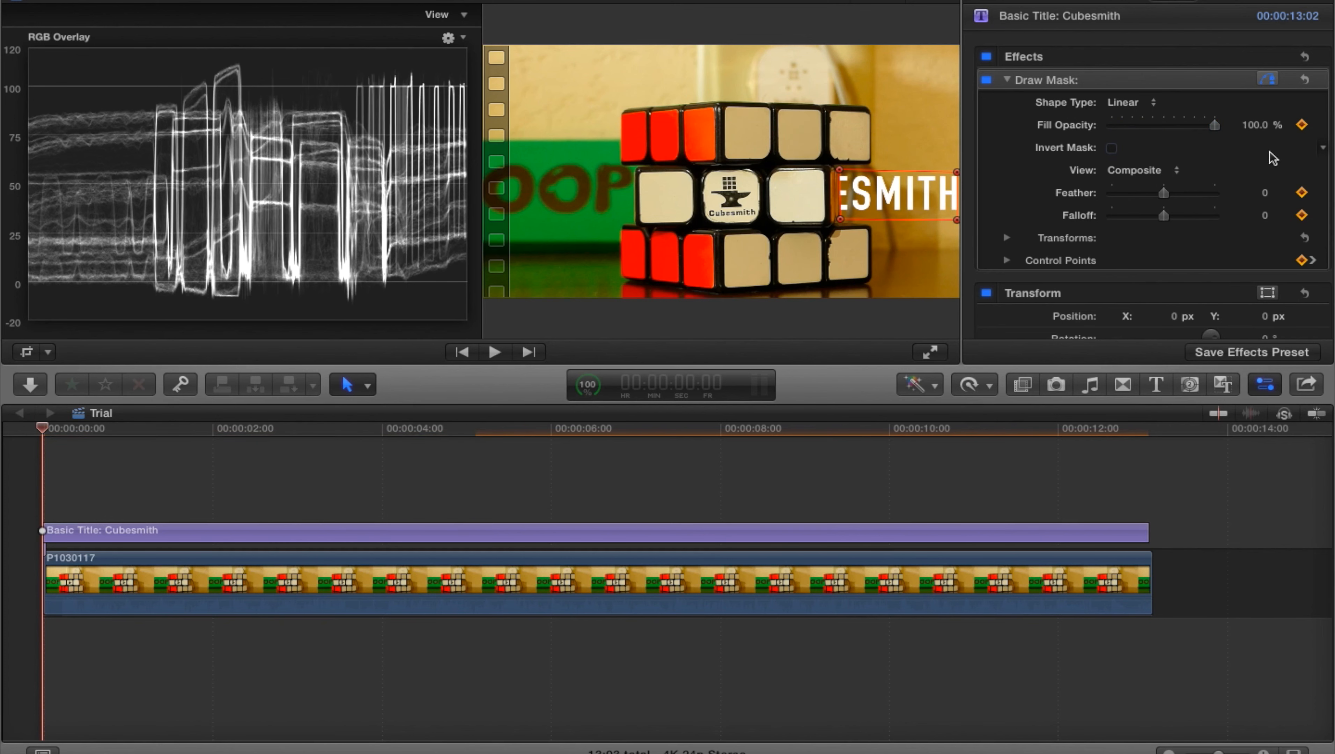